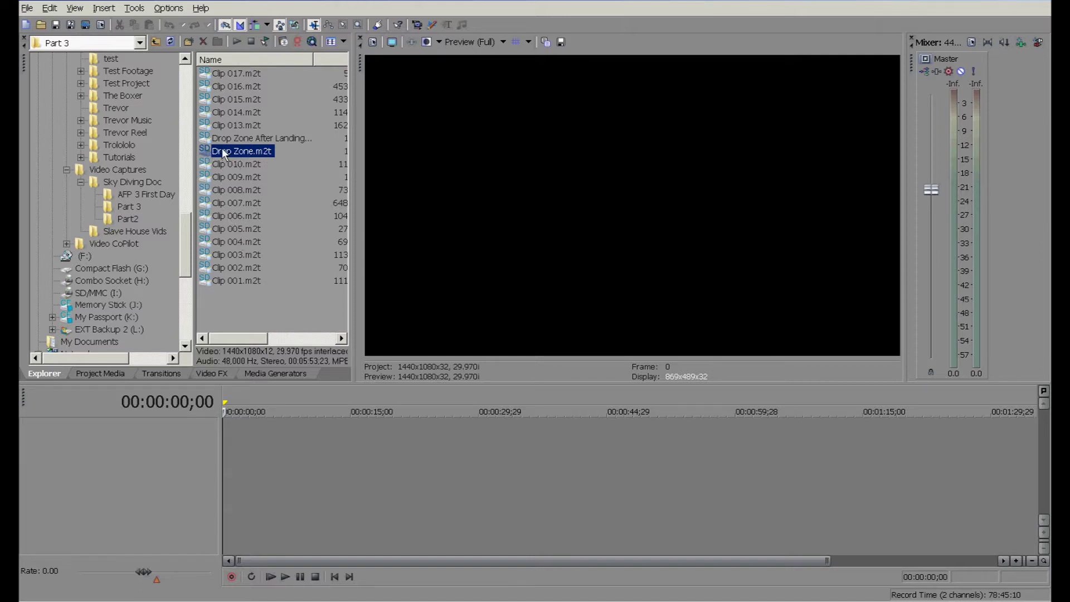
# Drag Drop Zone.m2t from the Explorer onto the empty timeline as video and audio events
pyautogui.moveTo(276, 491); pyautogui.dragTo(225, 483)
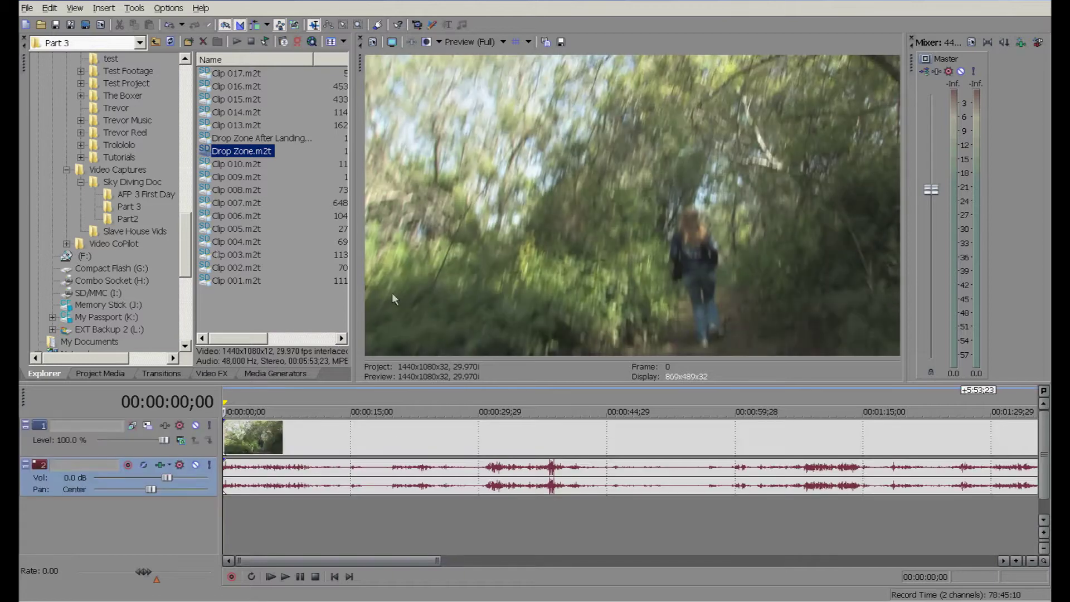
# Find where the walking shot begins and split the clip at 6;19
pyautogui.click(323, 444)
pyautogui.click(289, 443)
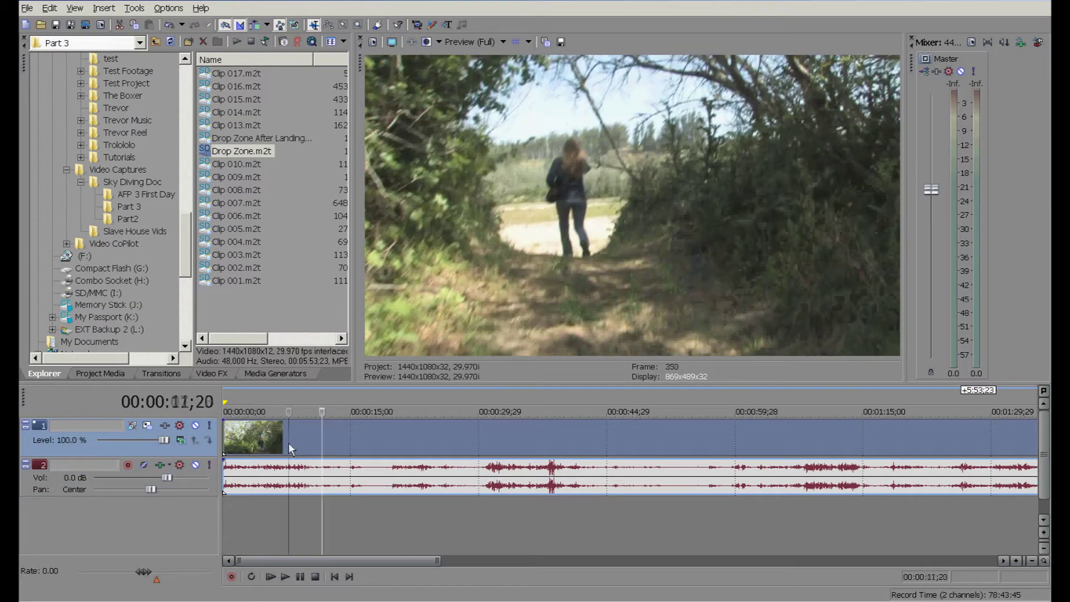
pyautogui.click(283, 439)
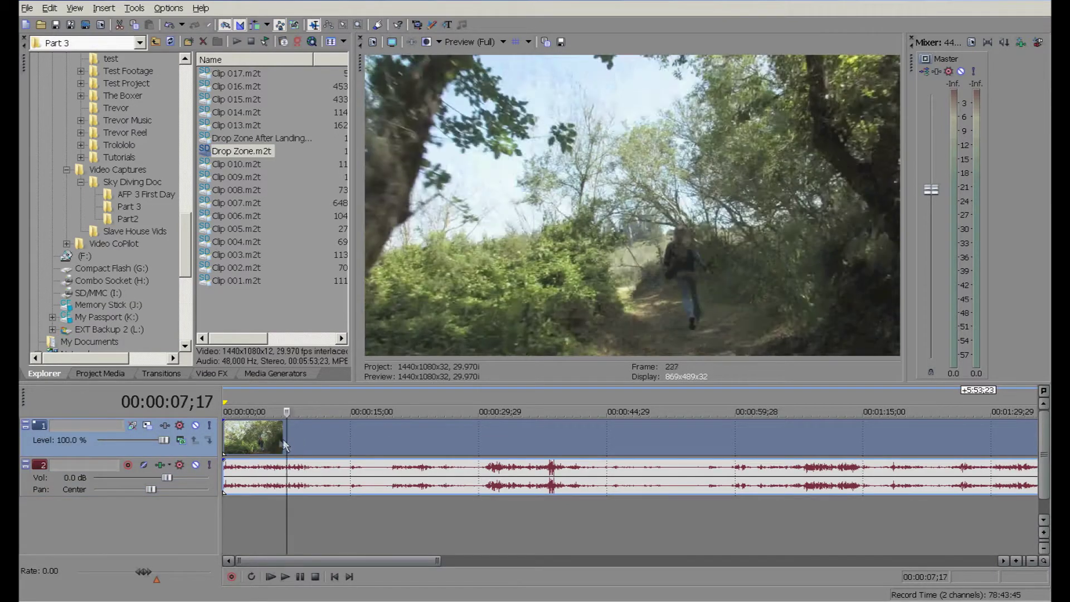
pyautogui.click(279, 437)
pyautogui.press('s')
# Split the clip at 19;26 and delete the piece after it
pyautogui.click(393, 440)
pyautogui.press('s')
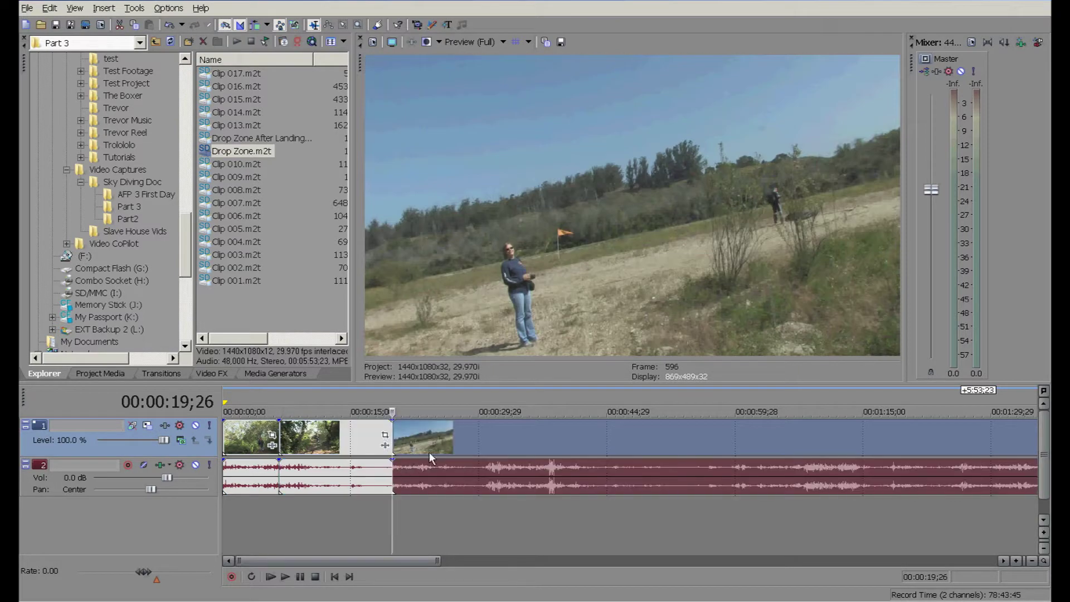
pyautogui.rightClick(428, 442)
pyautogui.click(484, 256)
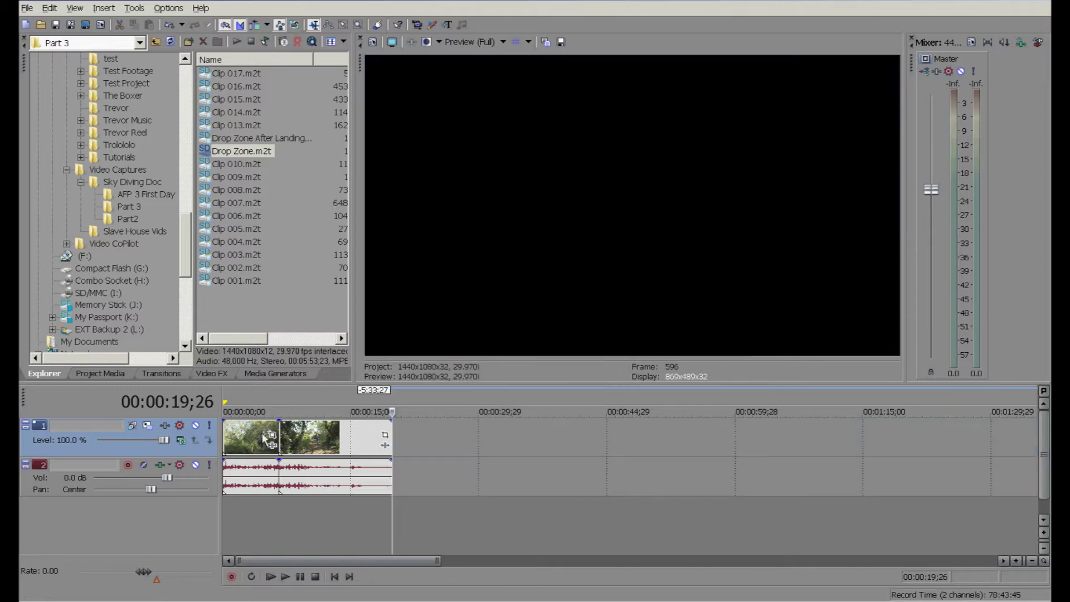
# Delete the opening piece so the trail segment ripples to the timeline start, then select its audio
pyautogui.click(243, 439)
pyautogui.rightClick(244, 432)
pyautogui.click(278, 244)
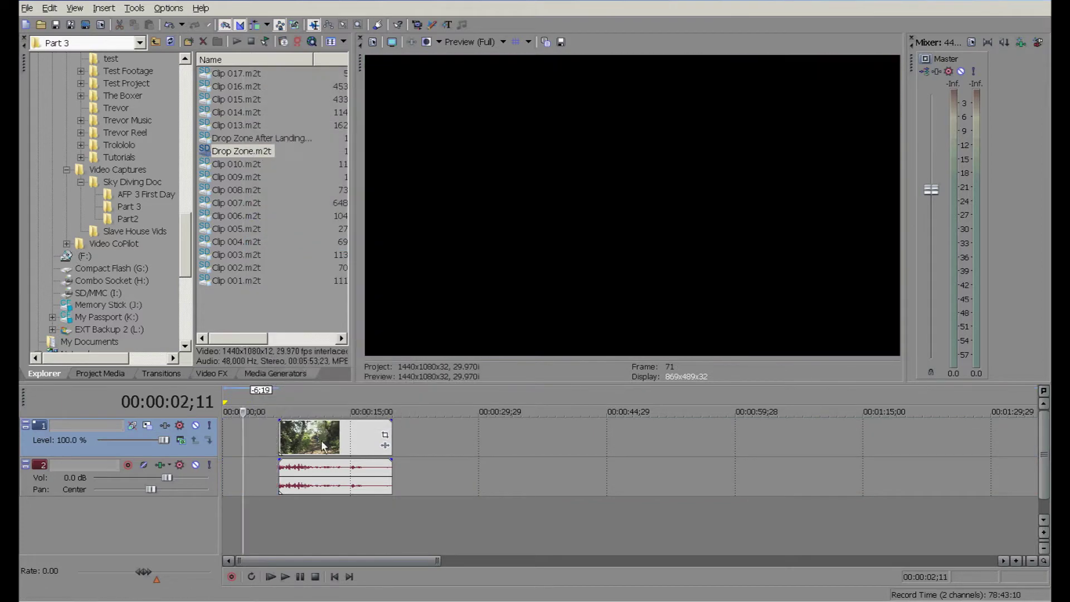
pyautogui.click(263, 476)
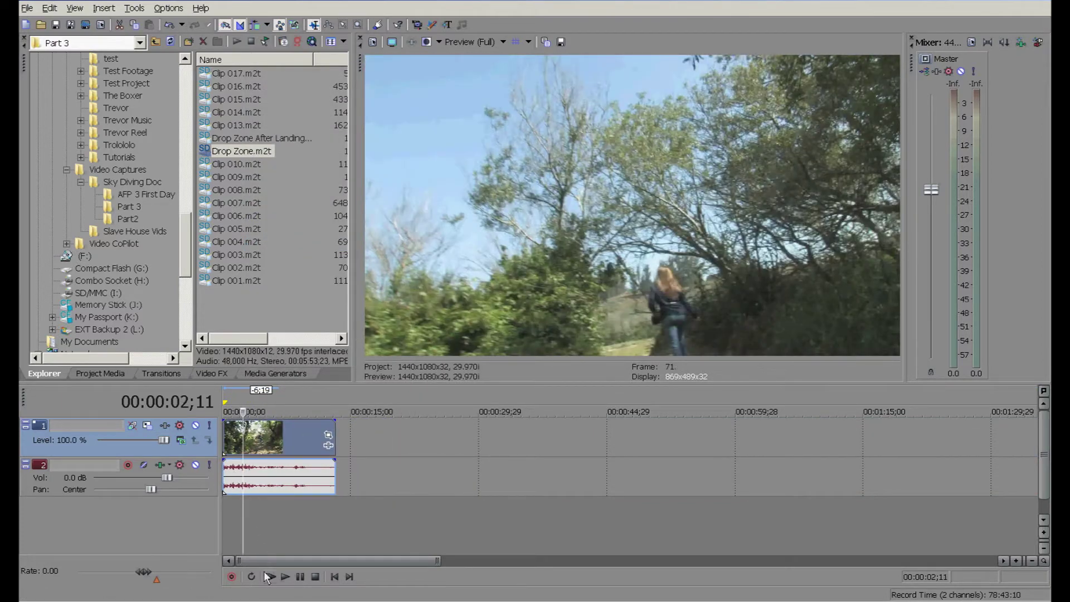
pyautogui.rightClick(273, 473)
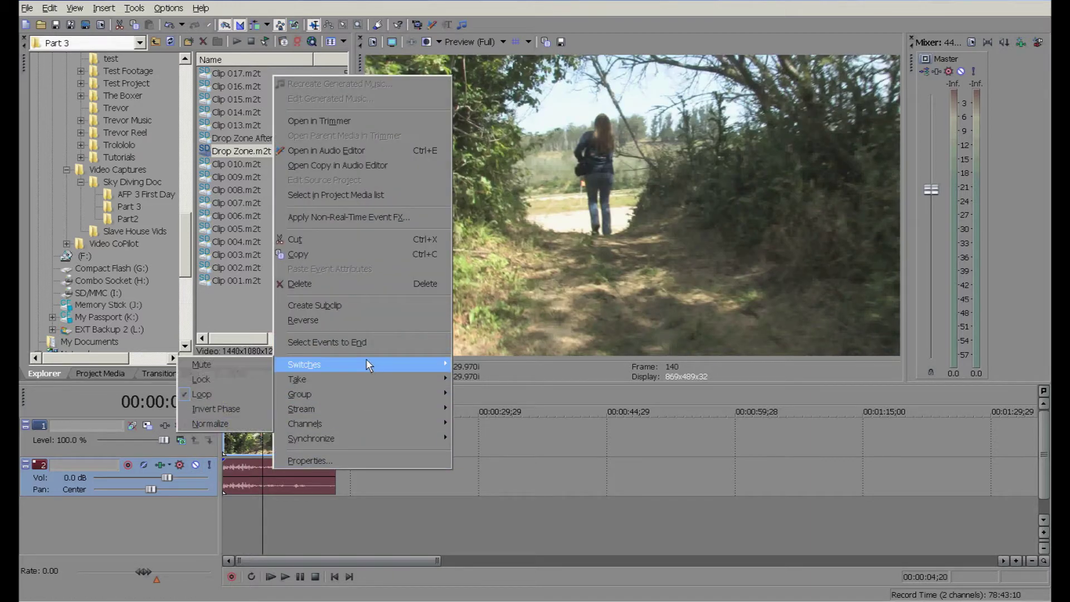
# Unlink the audio from the video event and delete the audio event
pyautogui.moveTo(355, 399)
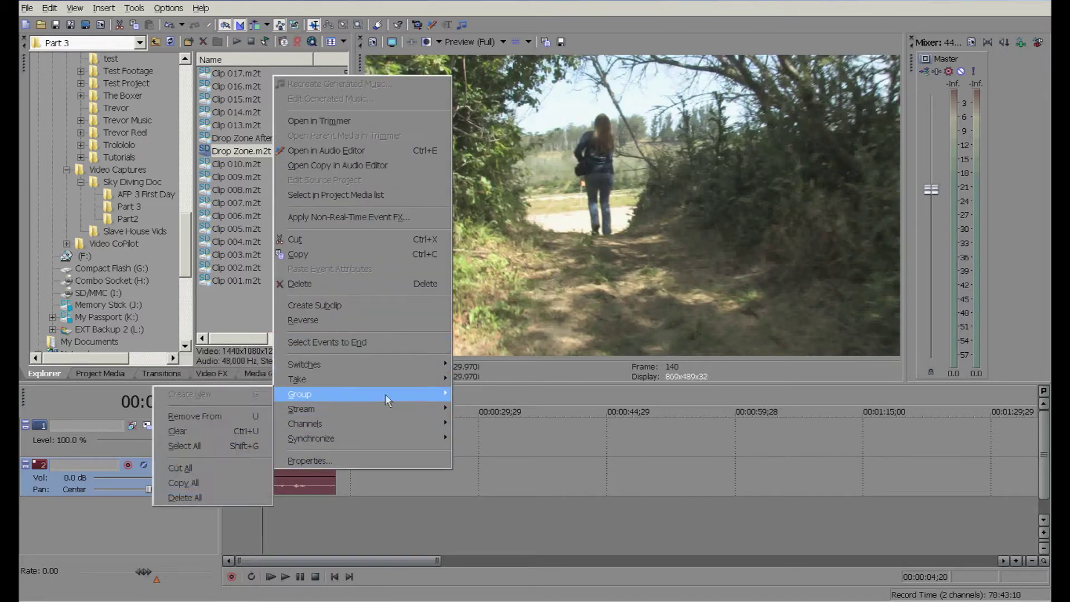
pyautogui.click(204, 414)
pyautogui.click(343, 484)
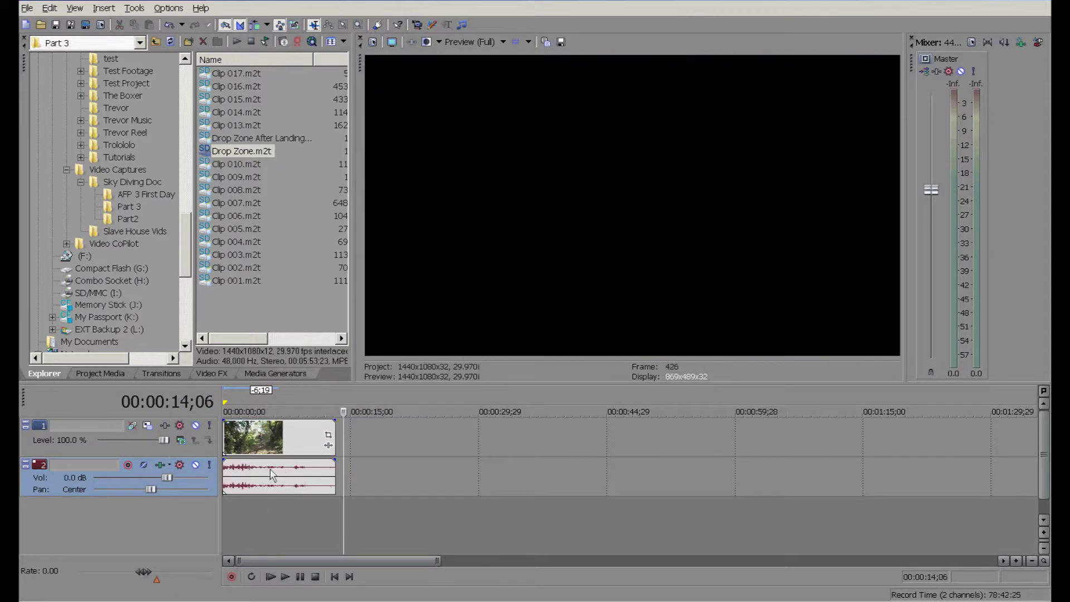
pyautogui.rightClick(265, 469)
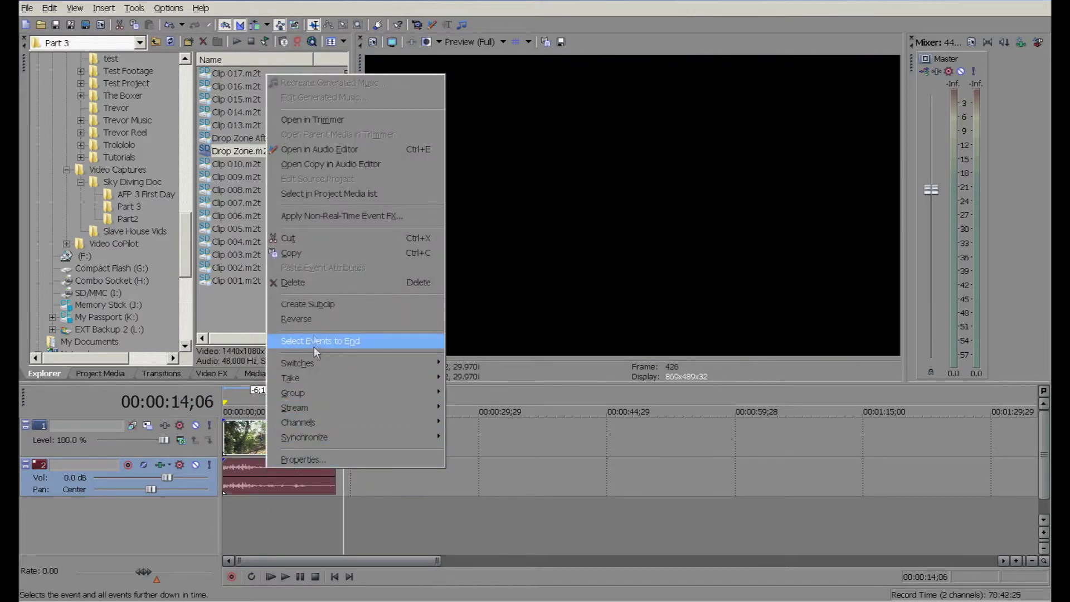
pyautogui.click(309, 280)
# Play the timeline back to check it, then park the cursor at 6;04
pyautogui.click(271, 576)
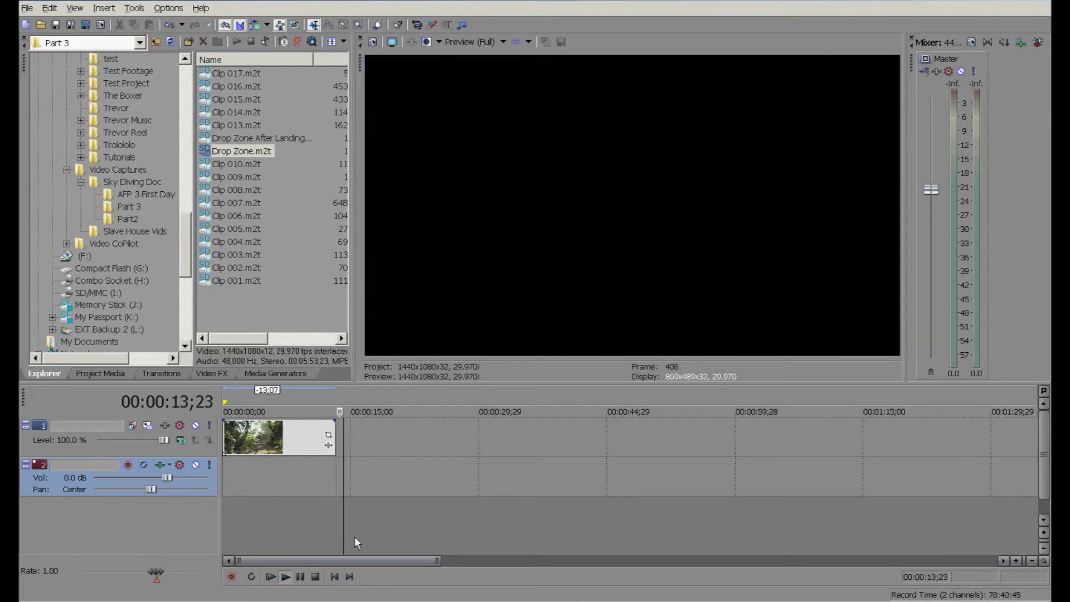
pyautogui.click(317, 576)
pyautogui.click(274, 483)
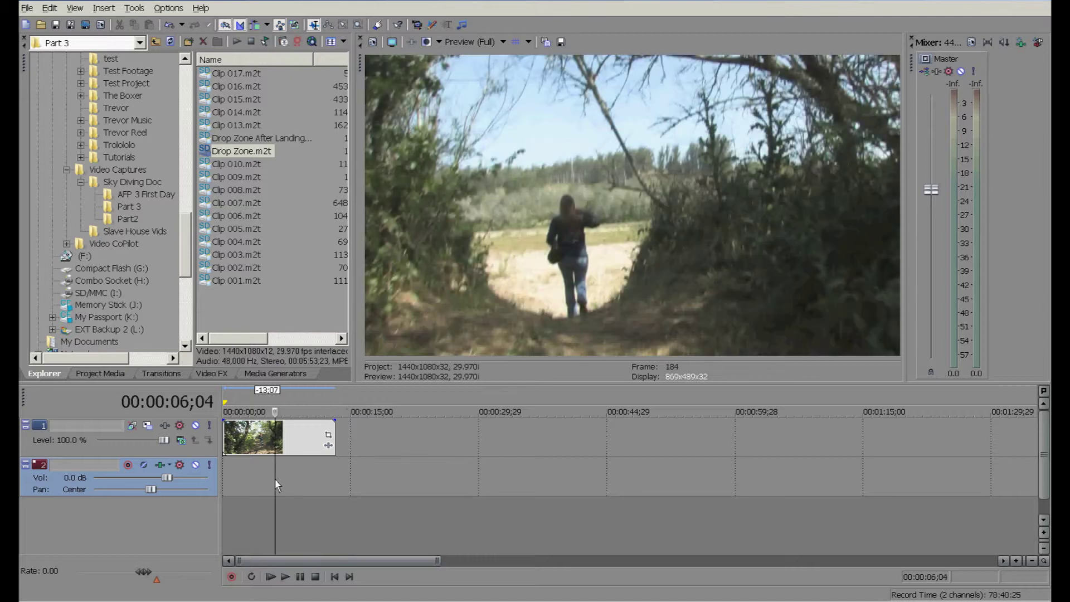
# Delete the empty audio track and insert a new video track above the trail clip
pyautogui.rightClick(253, 483)
pyautogui.click(293, 400)
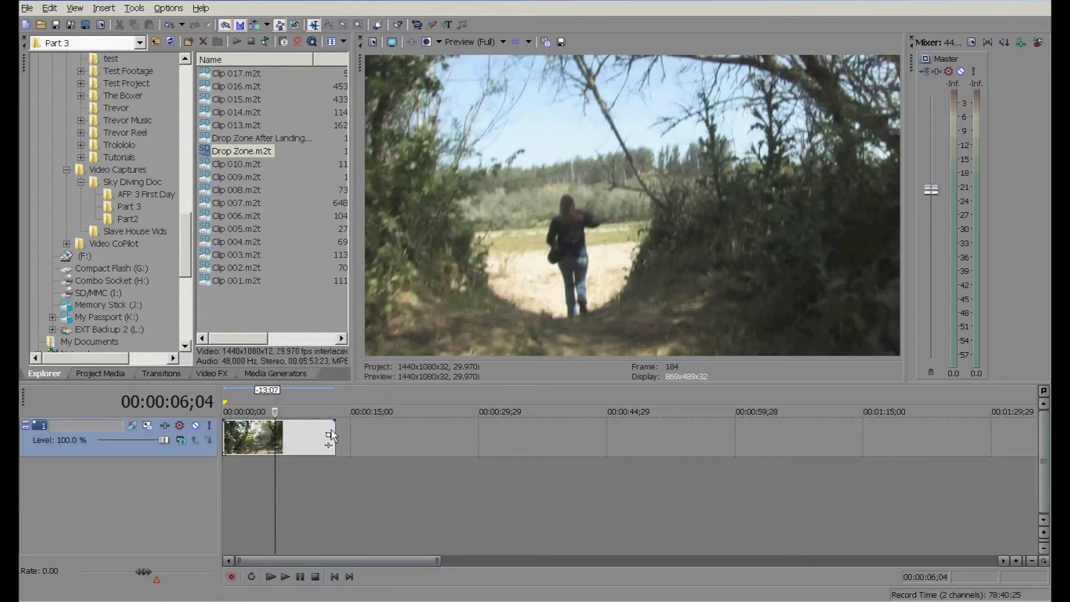
pyautogui.rightClick(370, 440)
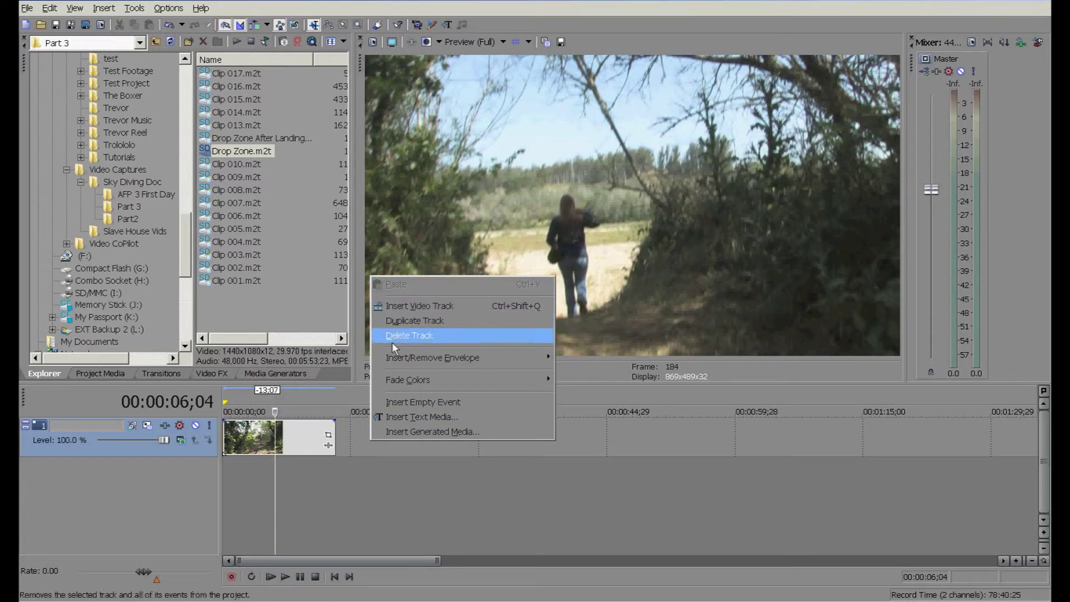
pyautogui.click(413, 306)
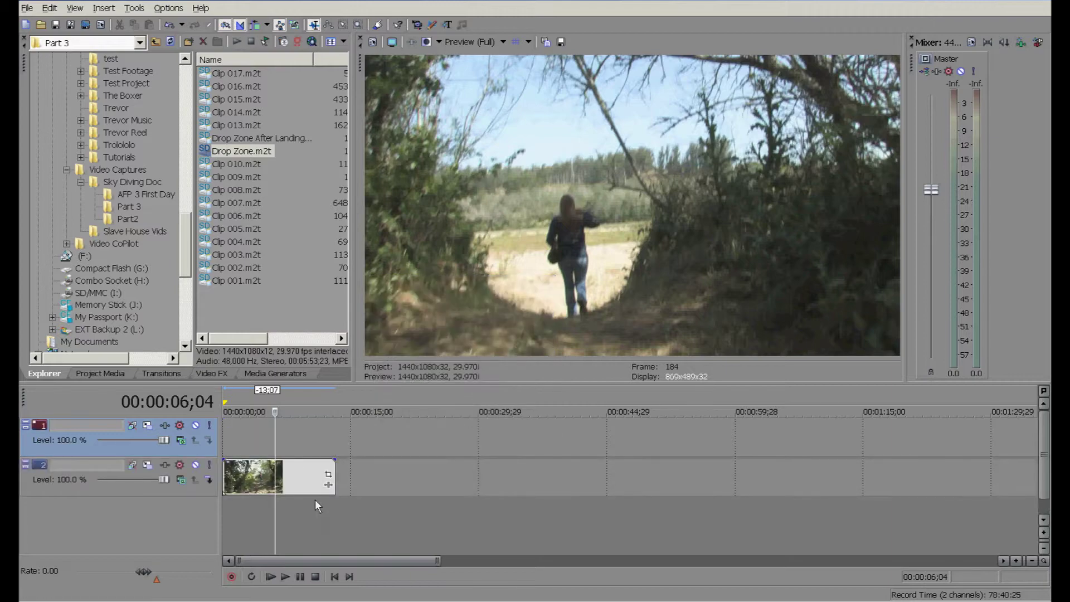
# Split the trail clip with S at 6;04 and 10;02 into three pieces
pyautogui.click(255, 474)
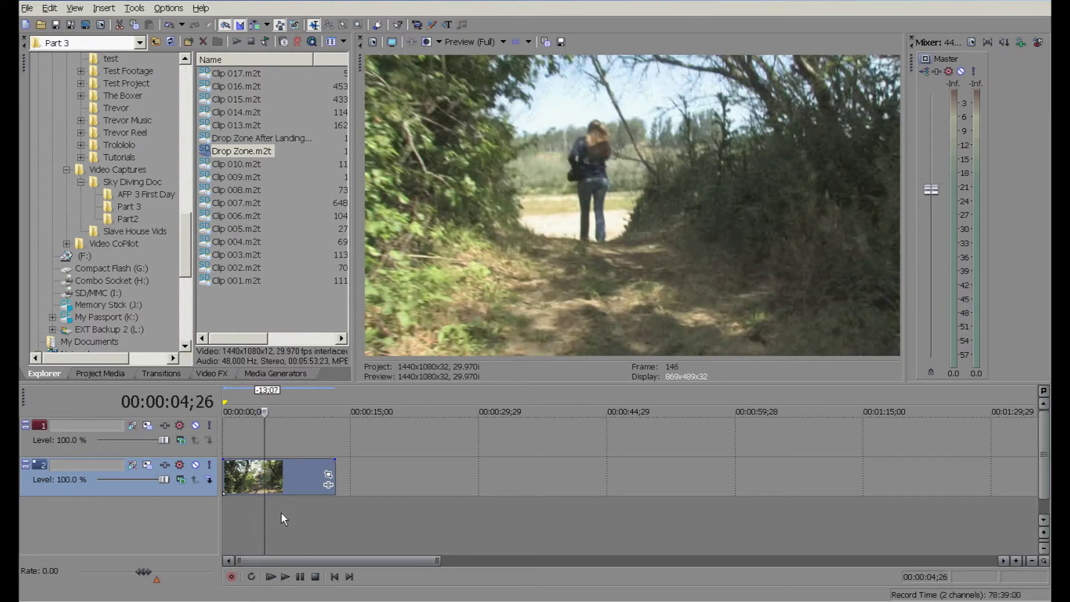
pyautogui.press('s')
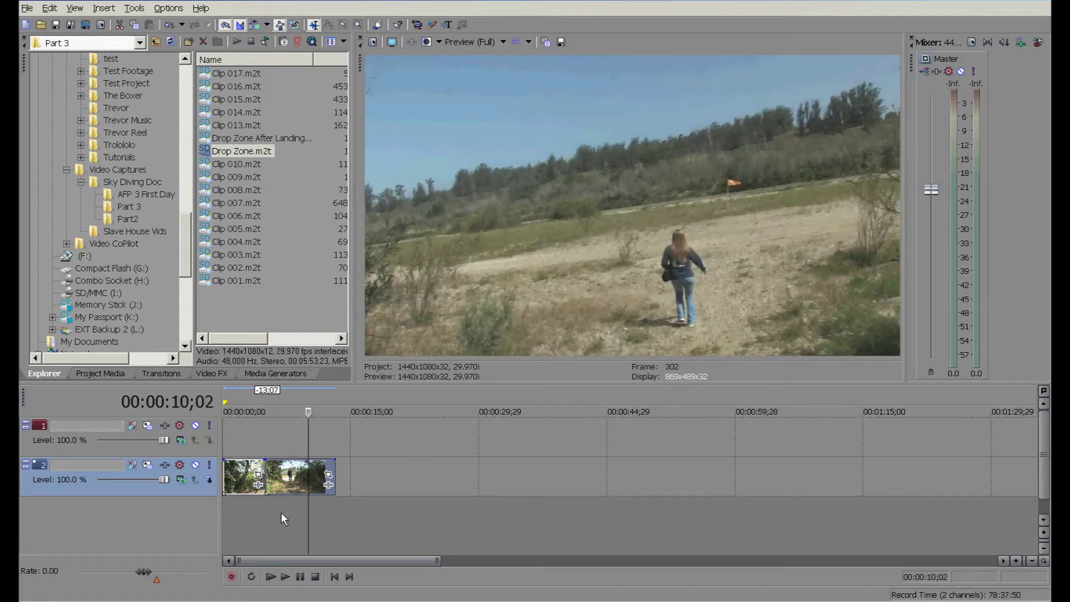
pyautogui.press('s')
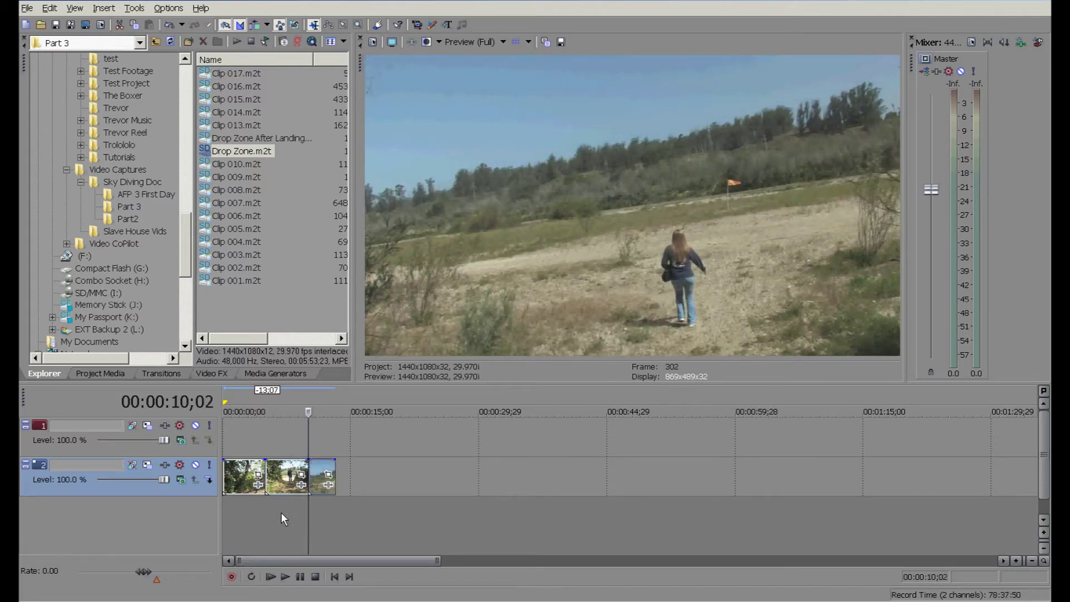
# Preview frames across the three pieces, settling at 6;23 in the middle piece
pyautogui.click(238, 478)
pyautogui.click(286, 477)
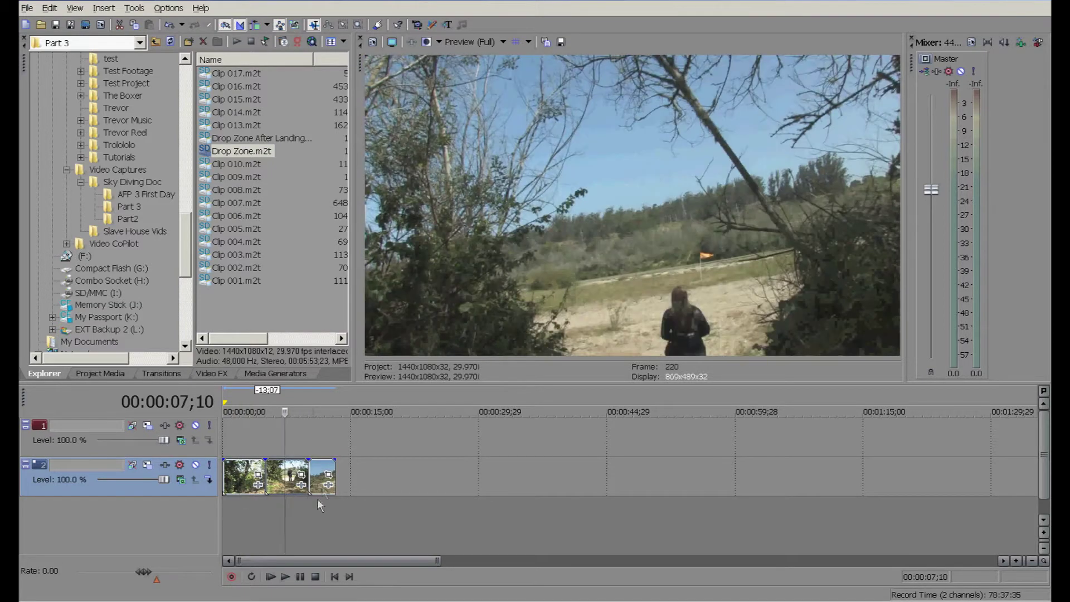
pyautogui.click(318, 473)
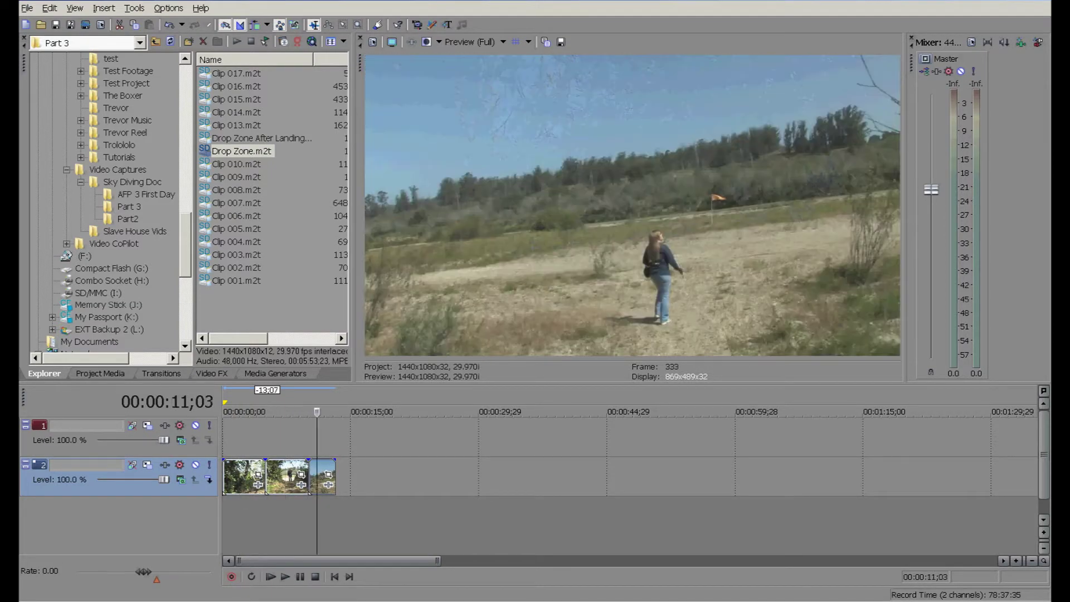
pyautogui.click(239, 474)
pyautogui.click(280, 478)
pyautogui.click(321, 478)
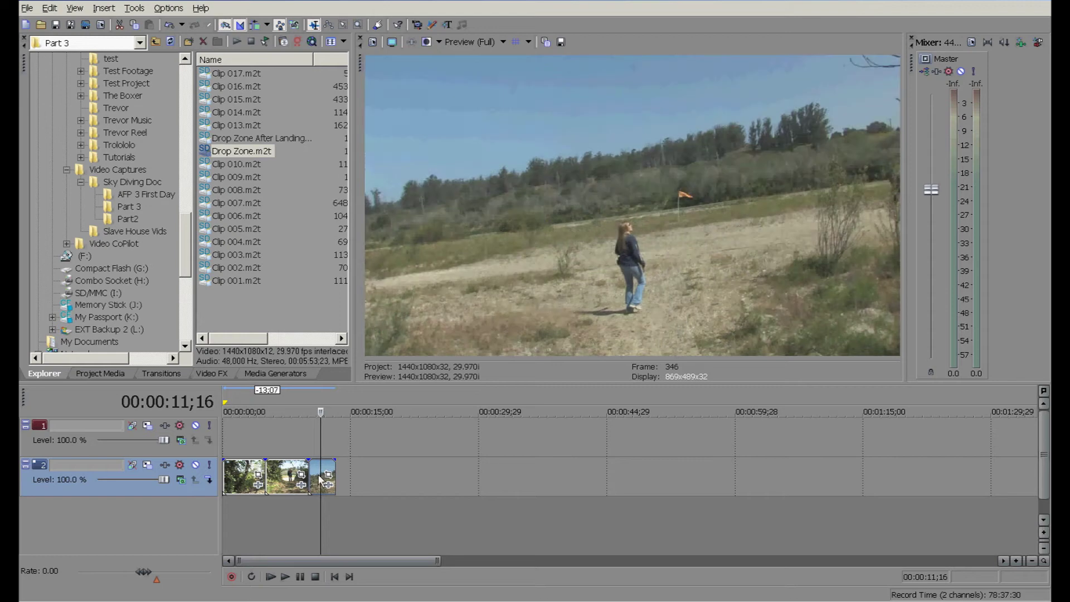
pyautogui.click(280, 479)
# Copy the middle trail piece and paste it onto the top track at 5;00
pyautogui.rightClick(280, 478)
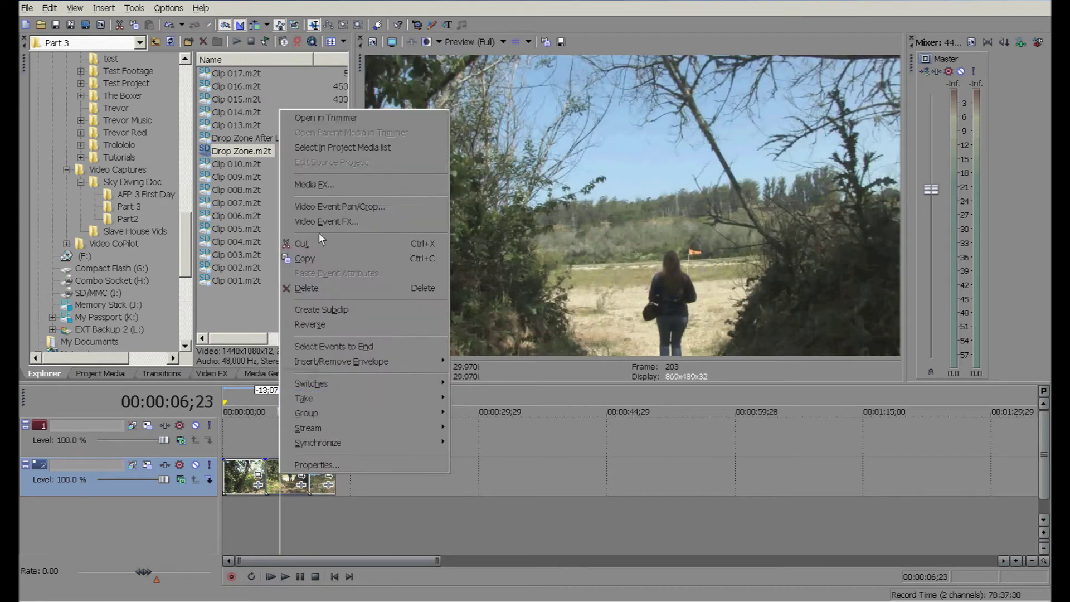
pyautogui.click(325, 260)
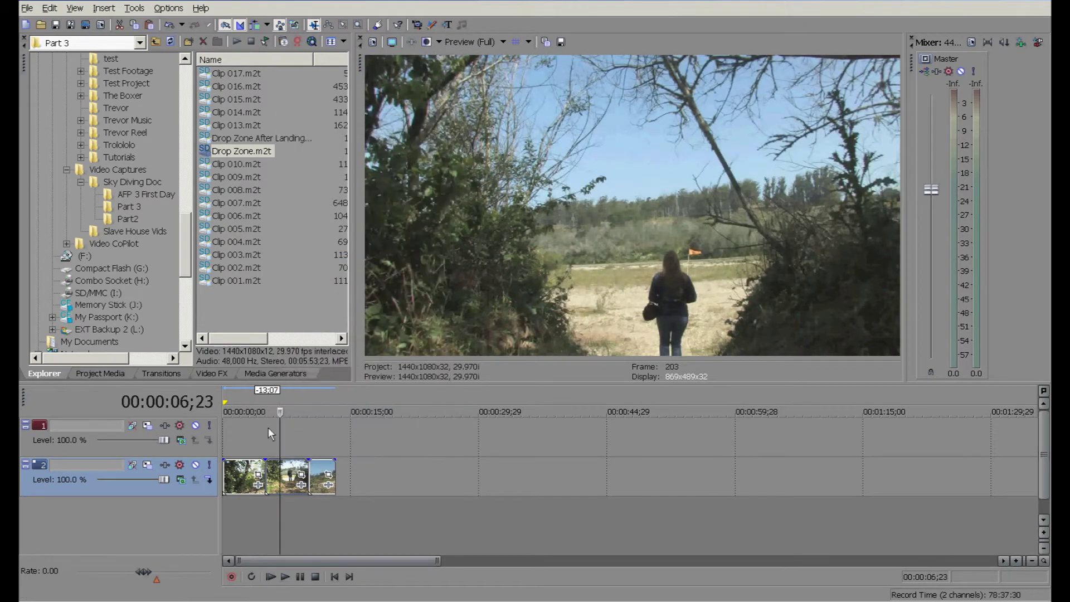
pyautogui.click(265, 436)
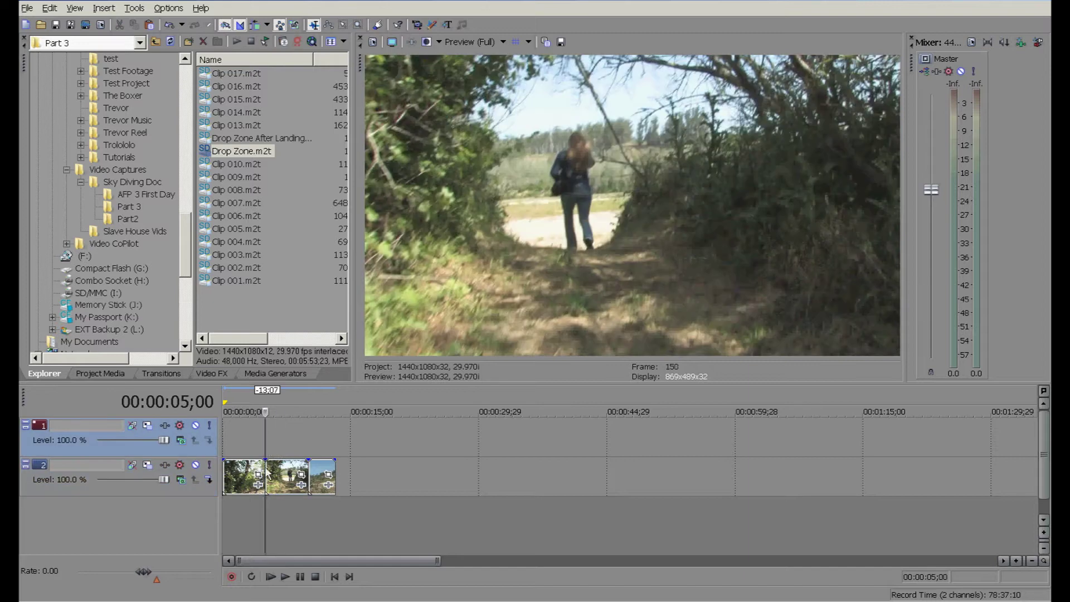
pyautogui.rightClick(265, 434)
pyautogui.click(301, 466)
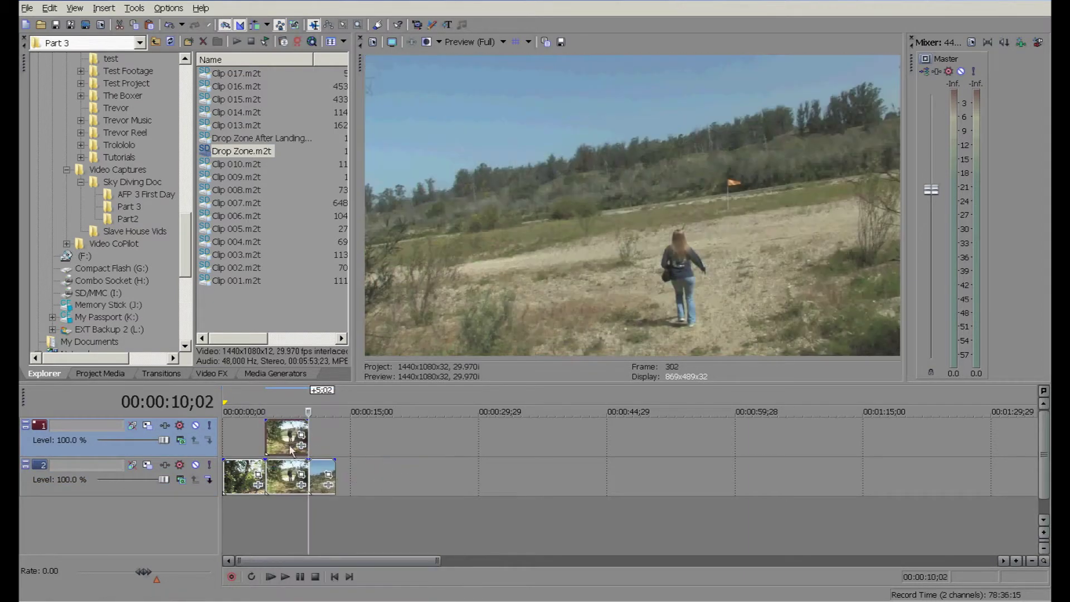
# Check frames around the pasted copy, stop at 6;23, and open its Event FX chooser
pyautogui.click(280, 476)
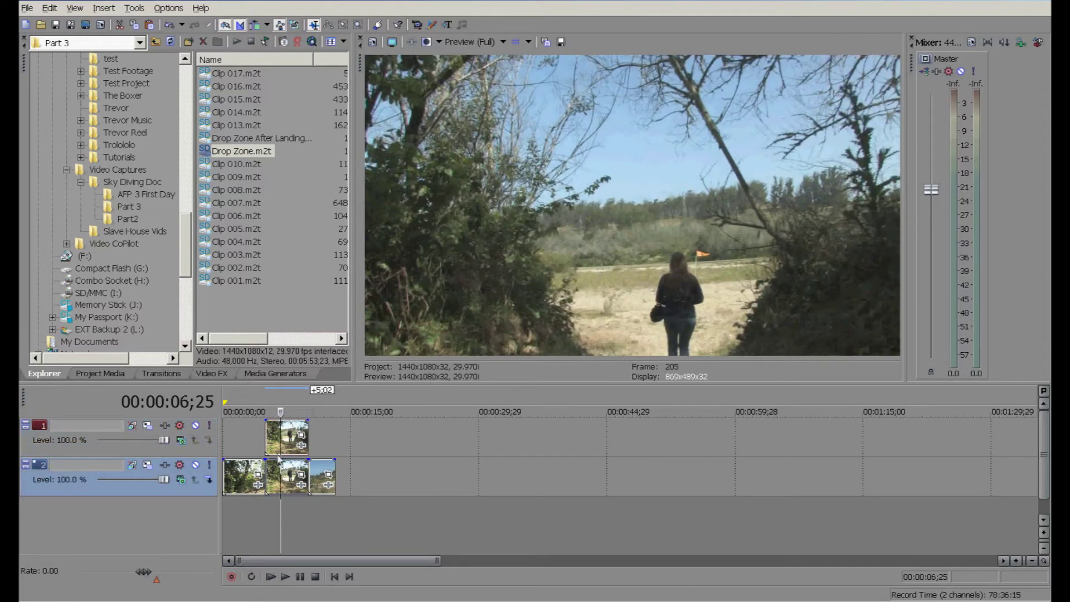
pyautogui.click(271, 443)
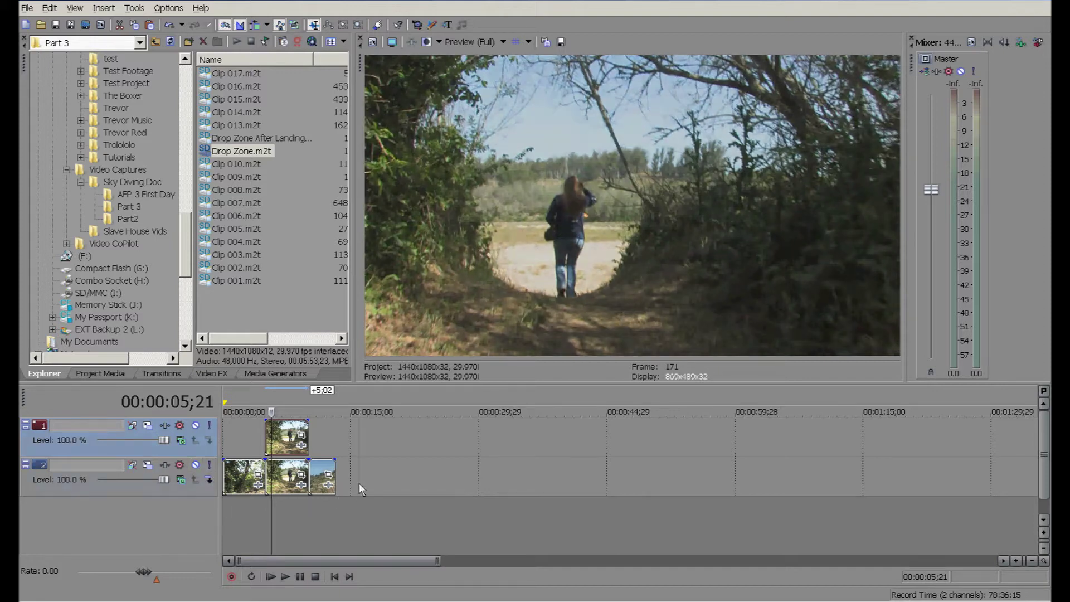
pyautogui.click(359, 483)
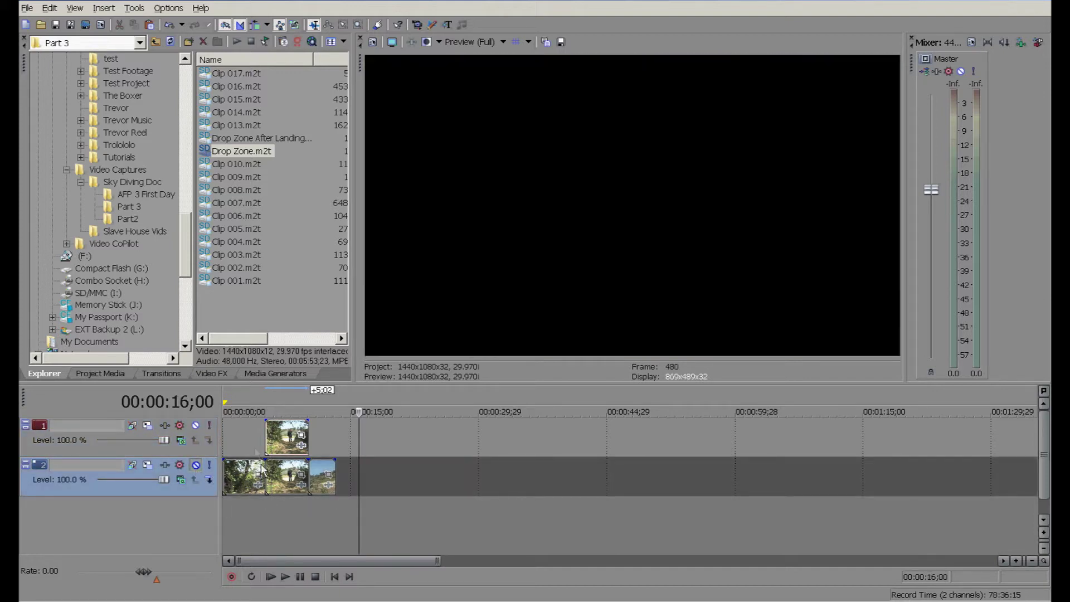
pyautogui.click(239, 440)
pyautogui.click(276, 444)
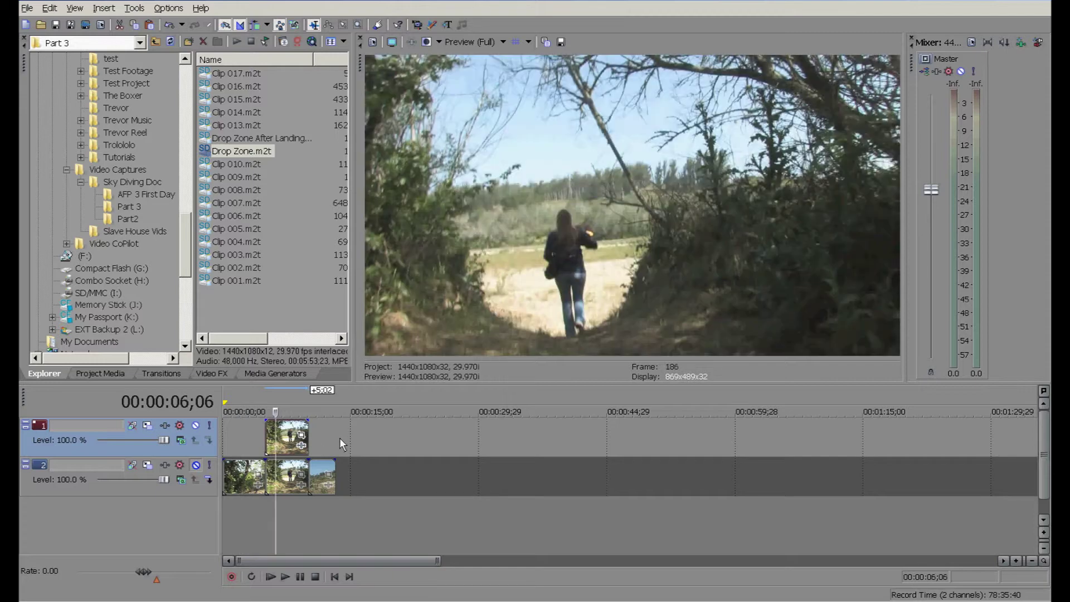
pyautogui.click(341, 443)
pyautogui.click(288, 442)
pyautogui.click(257, 439)
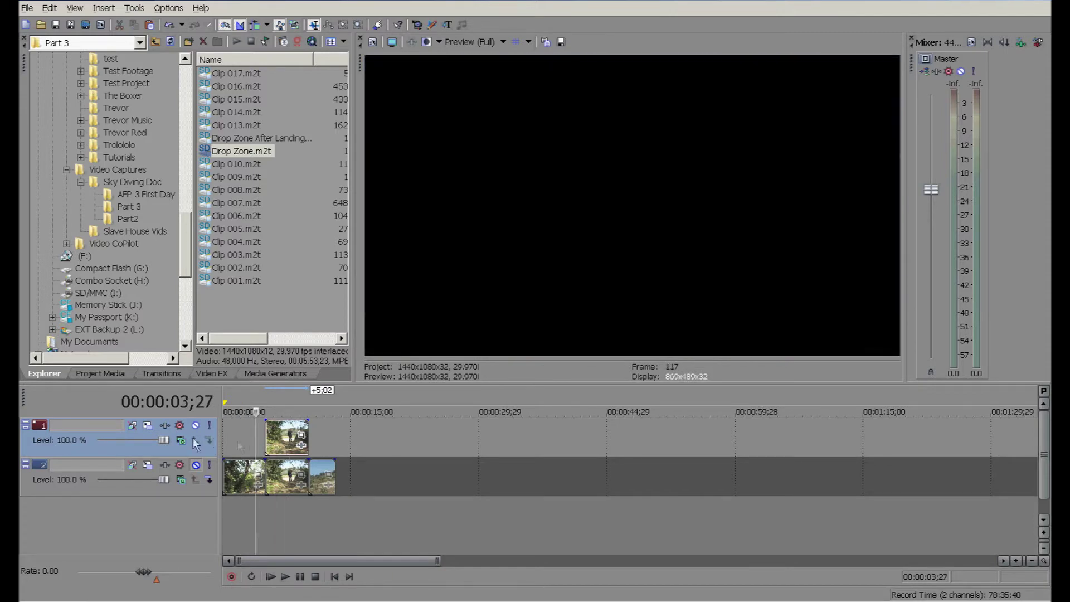
pyautogui.click(279, 438)
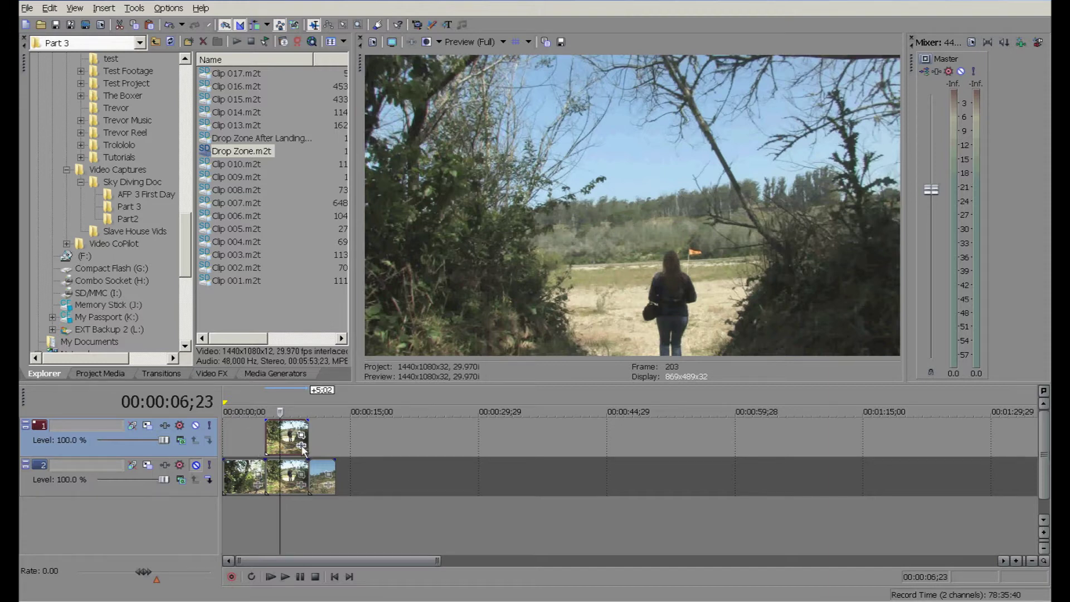
pyautogui.click(301, 446)
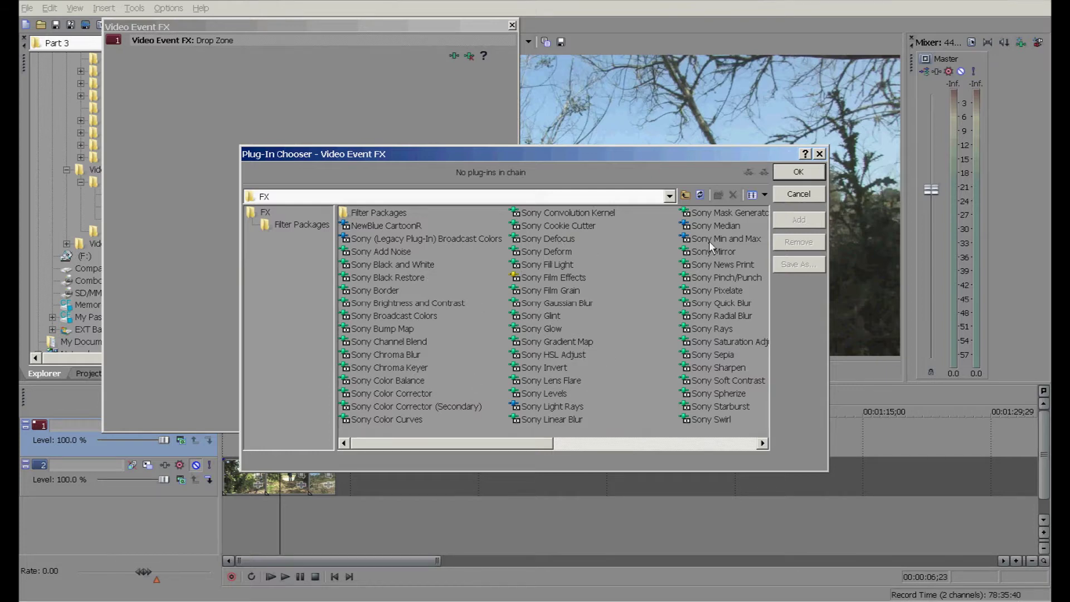
# Add Sony Cookie Cutter and Sony Pixelate to the copy's effect chain and dock the settings
pyautogui.click(539, 229)
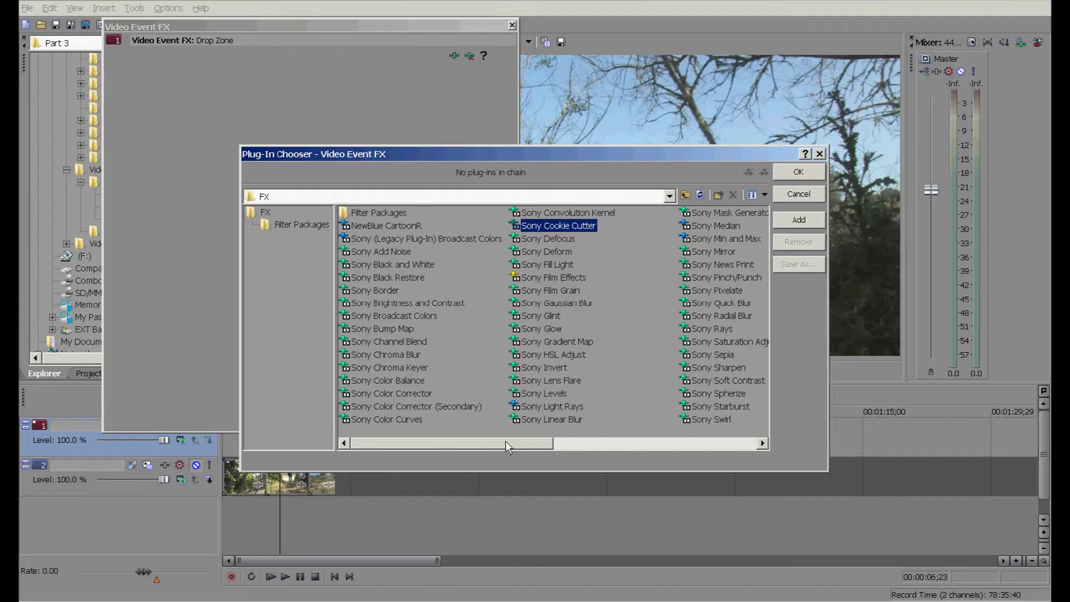
pyautogui.keyDown('ctrl'); pyautogui.click(729, 292); pyautogui.keyUp('ctrl')
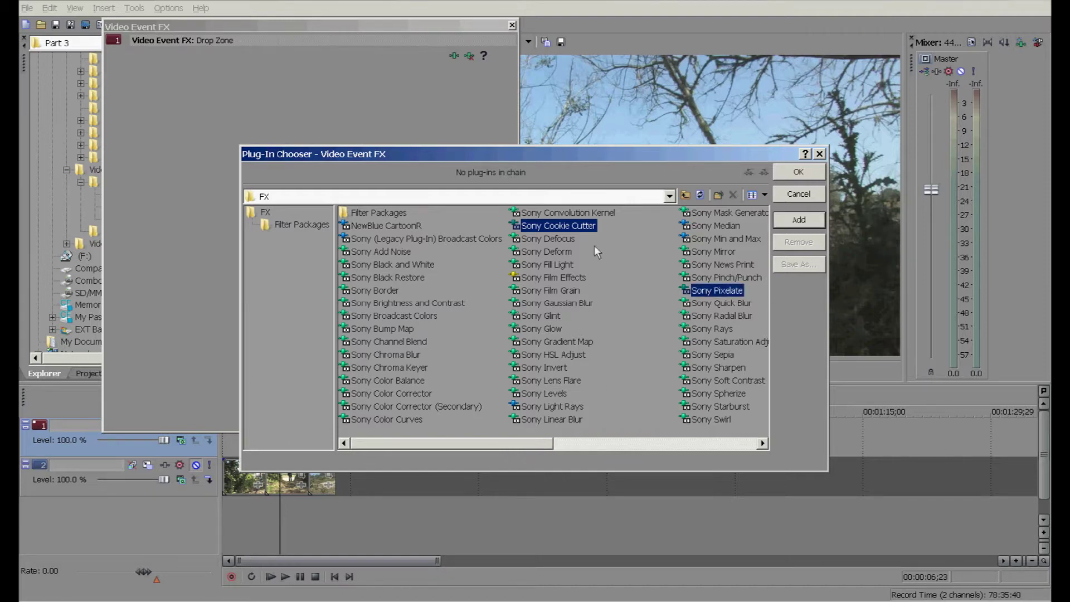
pyautogui.click(796, 222)
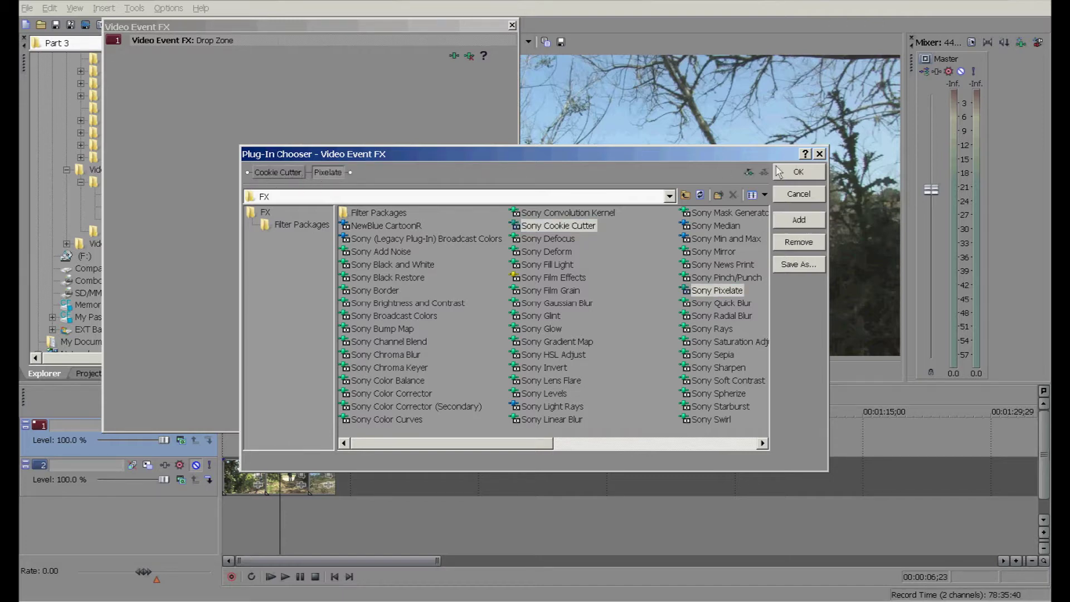
pyautogui.click(798, 173)
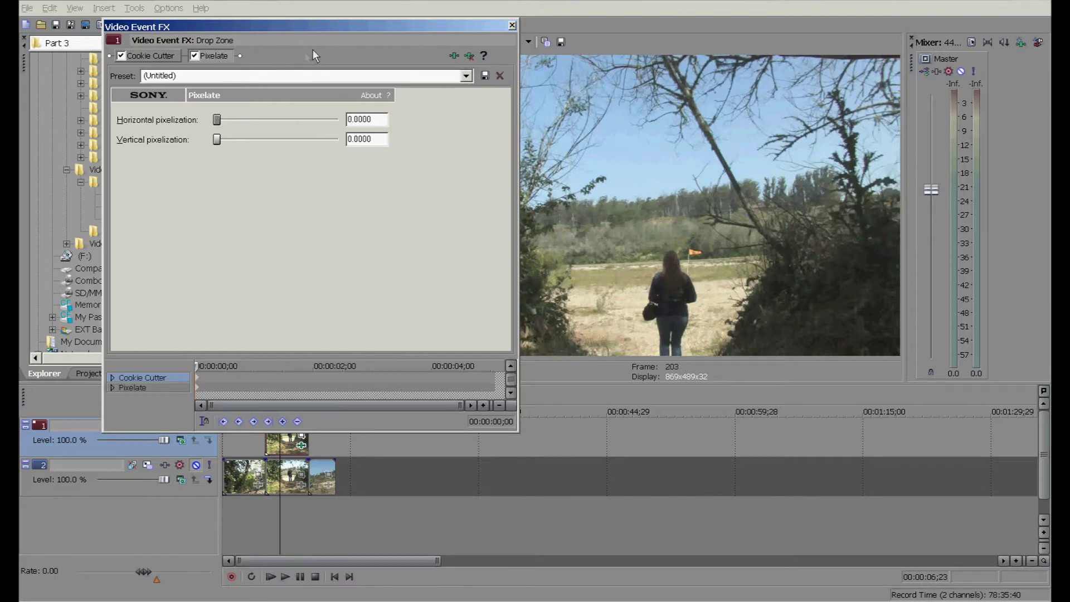
pyautogui.moveTo(390, 27); pyautogui.dragTo(392, 51)
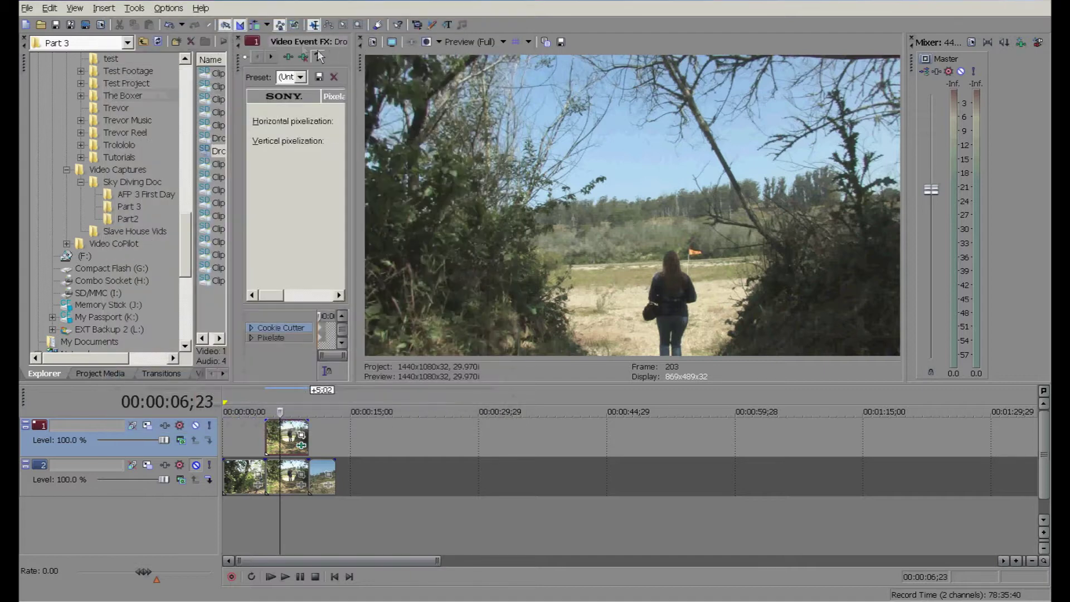
# Float the Video Event FX window, uncheck Pixelate, and bring up the Cookie Cutter preset list
pyautogui.doubleClick(239, 56)
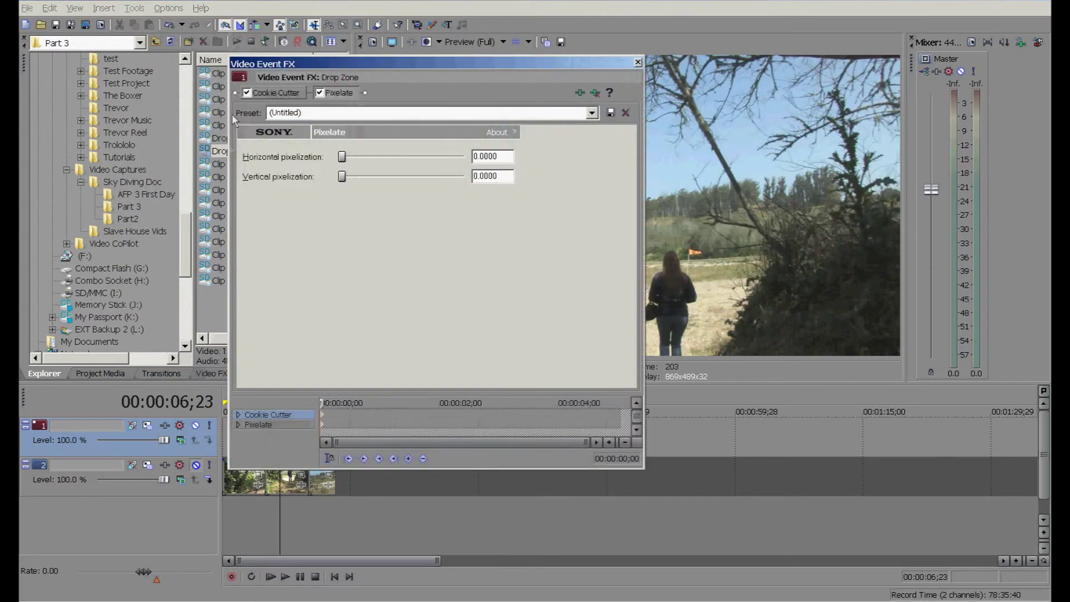
pyautogui.moveTo(420, 64); pyautogui.dragTo(289, 96)
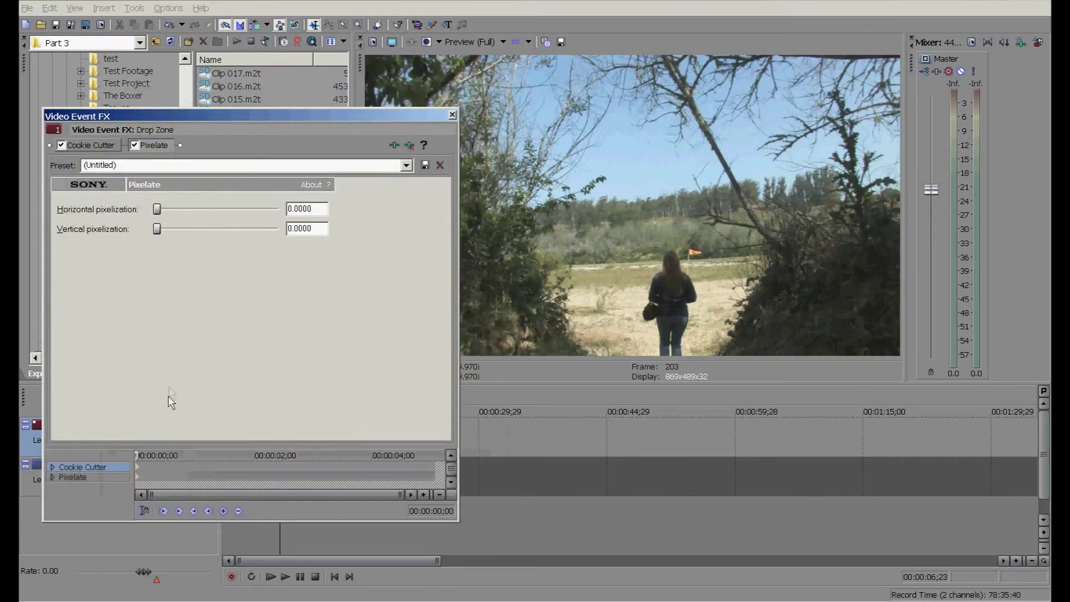
pyautogui.click(135, 146)
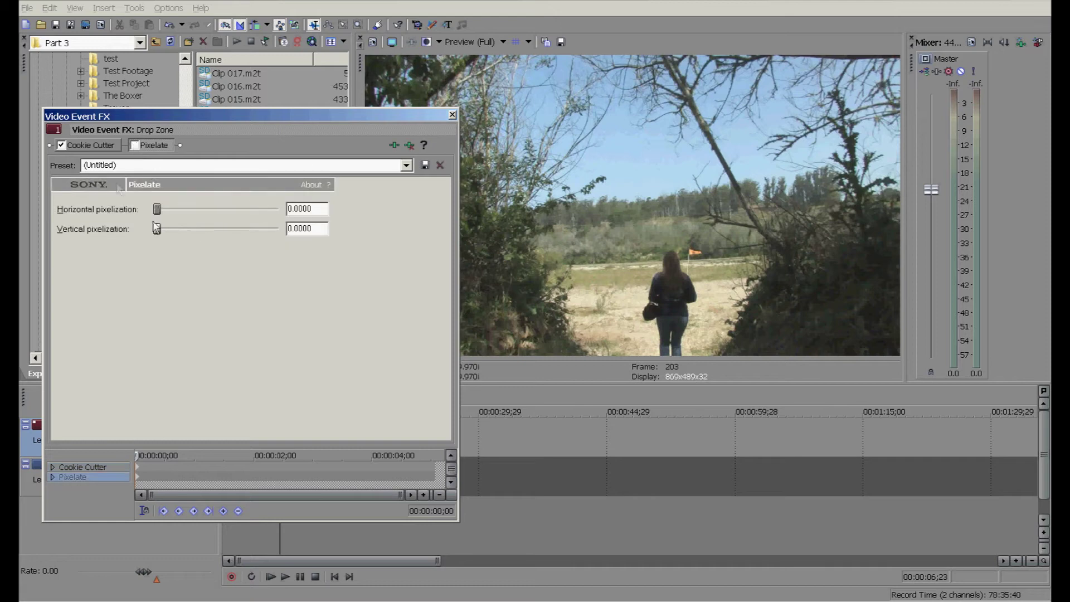
pyautogui.click(90, 145)
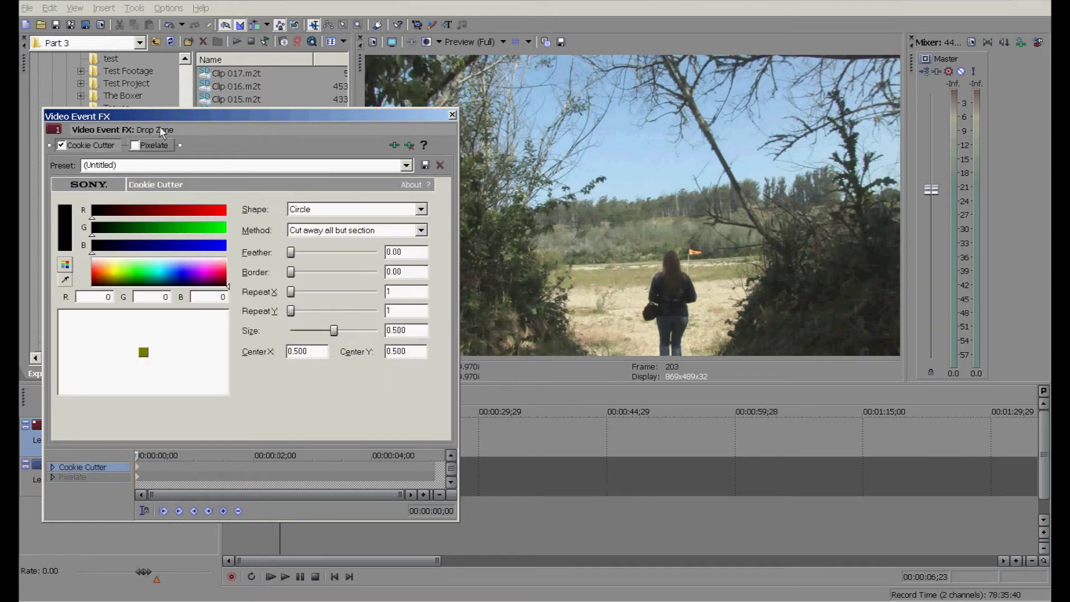
pyautogui.moveTo(219, 85); pyautogui.dragTo(152, 83)
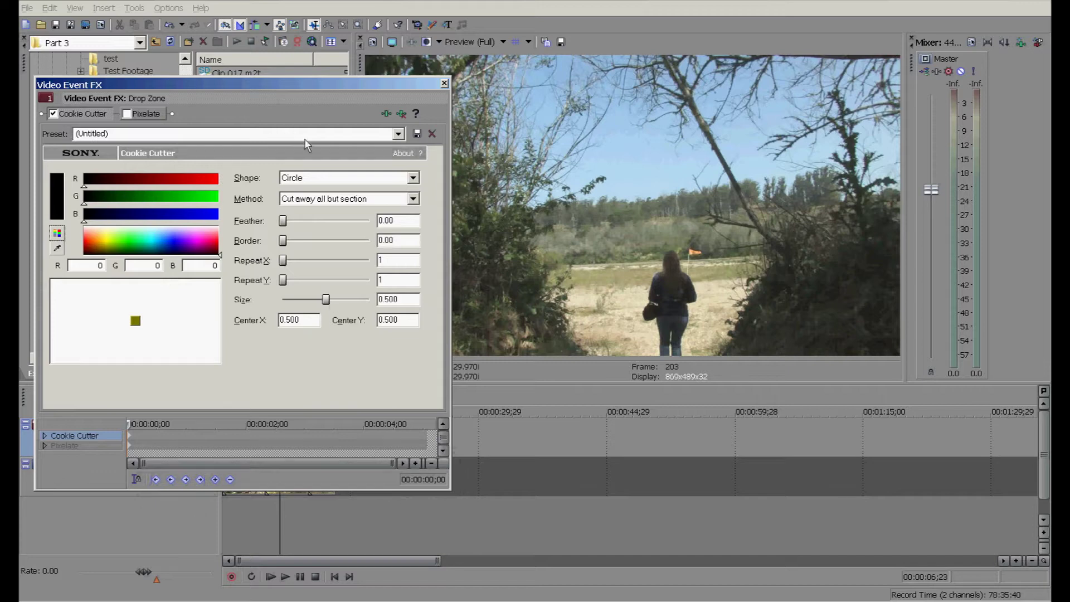
pyautogui.moveTo(305, 85); pyautogui.dragTo(321, 72)
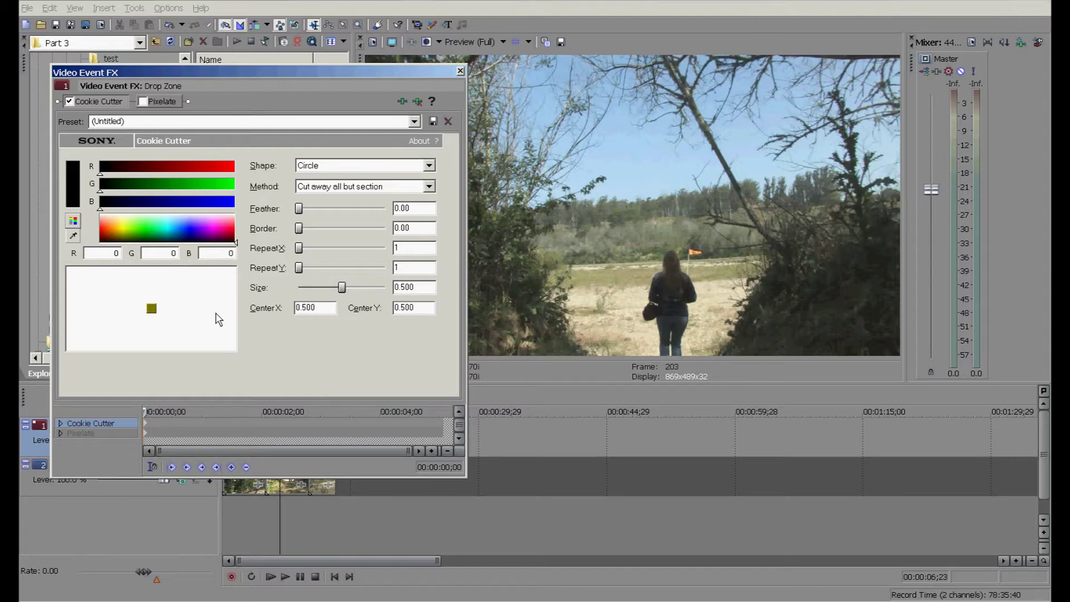
pyautogui.click(414, 122)
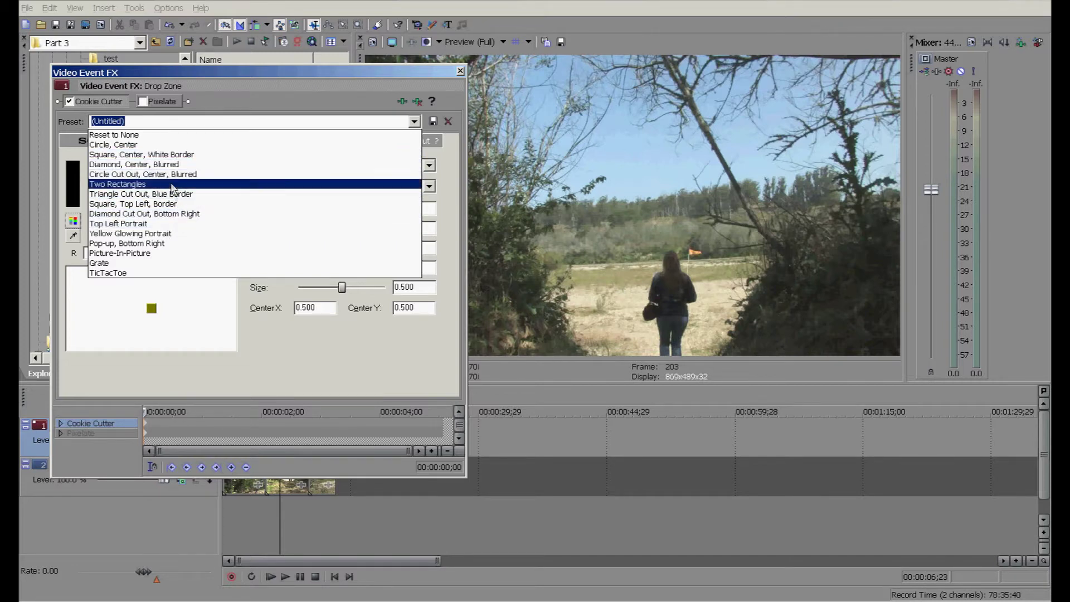
# Apply the 'Circle, Center' Cookie Cutter preset and shrink its size from 0.200 to 0.150
pyautogui.click(142, 146)
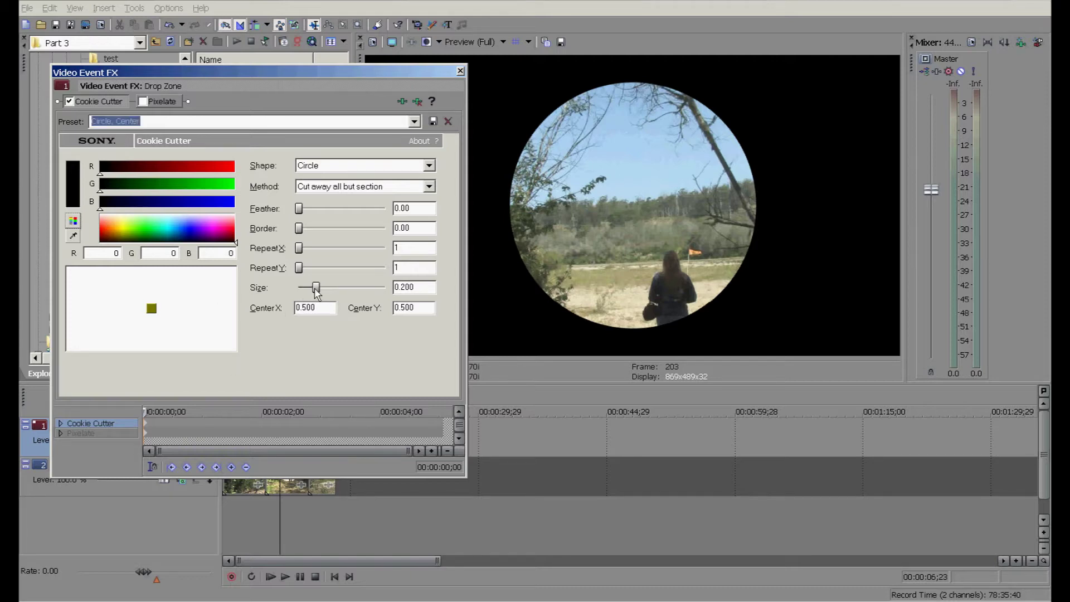
pyautogui.moveTo(316, 291); pyautogui.dragTo(311, 292)
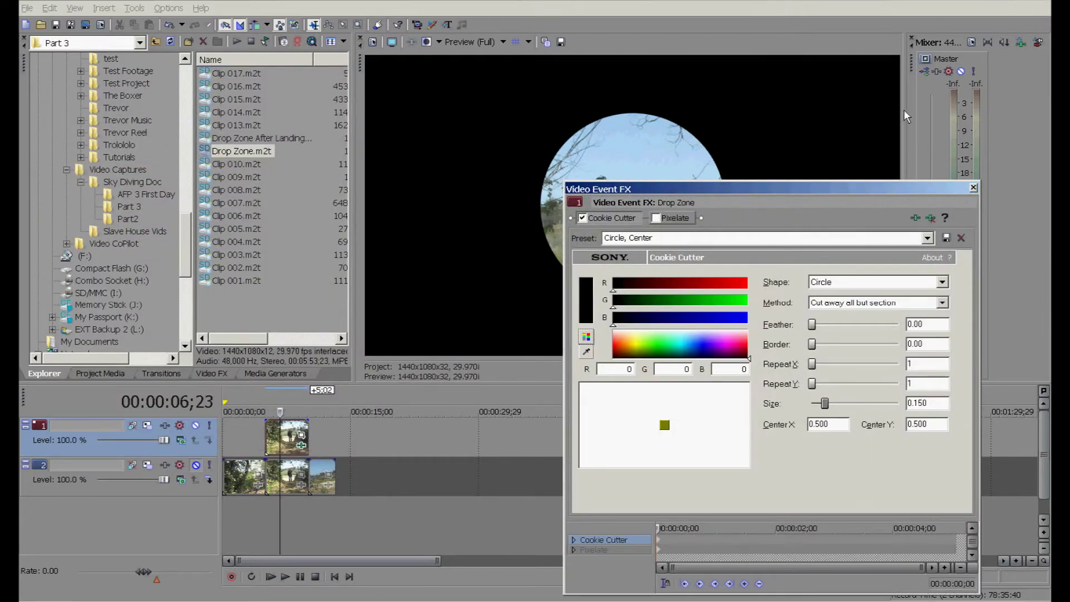
pyautogui.moveTo(904, 110); pyautogui.dragTo(726, 115)
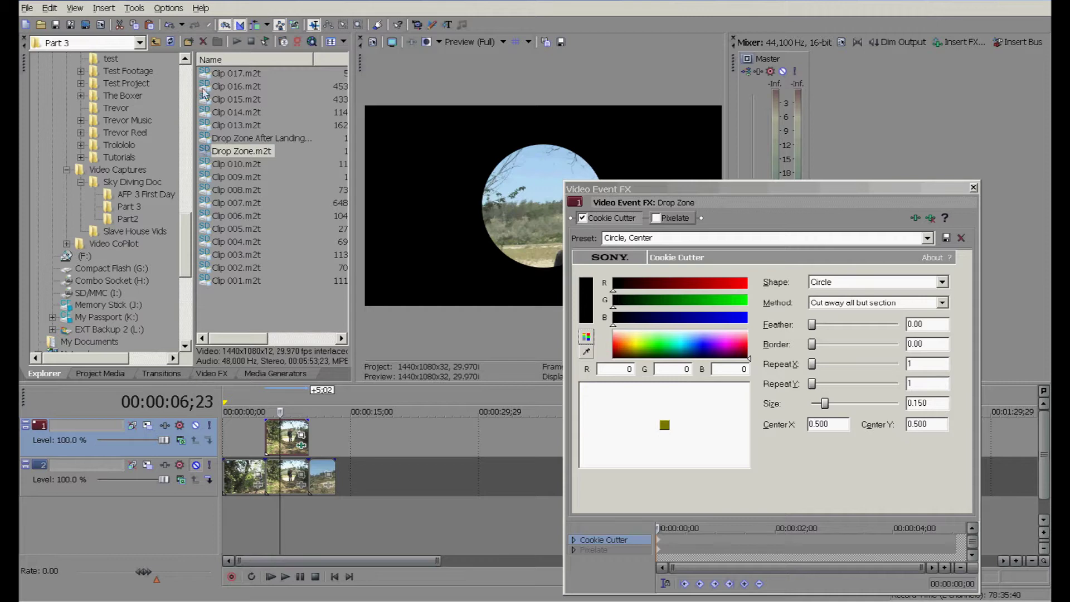
# Close the explorer panels, enlarge the preview beside the mixer, and jump to the clip start at 5;00
pyautogui.moveTo(193, 94); pyautogui.dragTo(138, 95)
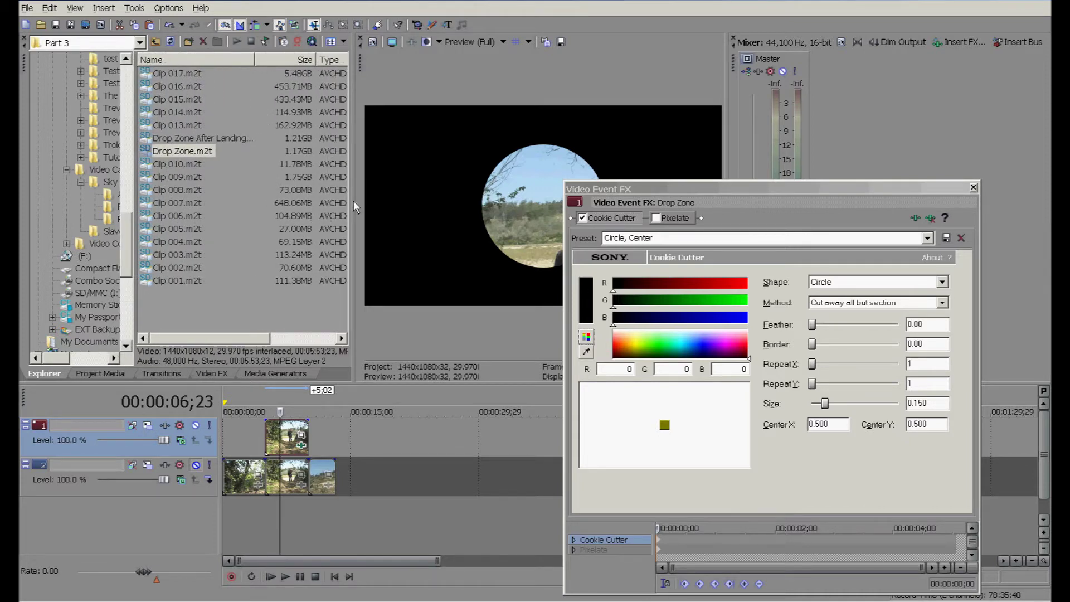
pyautogui.moveTo(352, 199); pyautogui.dragTo(244, 196)
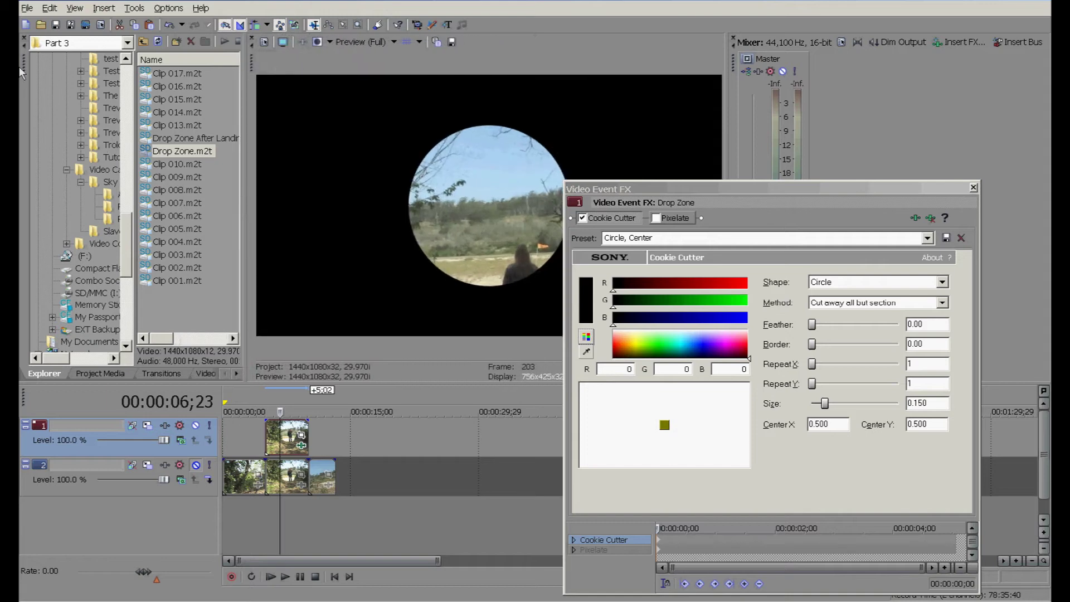
pyautogui.moveTo(22, 48)
pyautogui.mouseDown()
pyautogui.moveTo(31, 48)
pyautogui.moveTo(22, 44)
pyautogui.mouseUp()
pyautogui.click(250, 47)
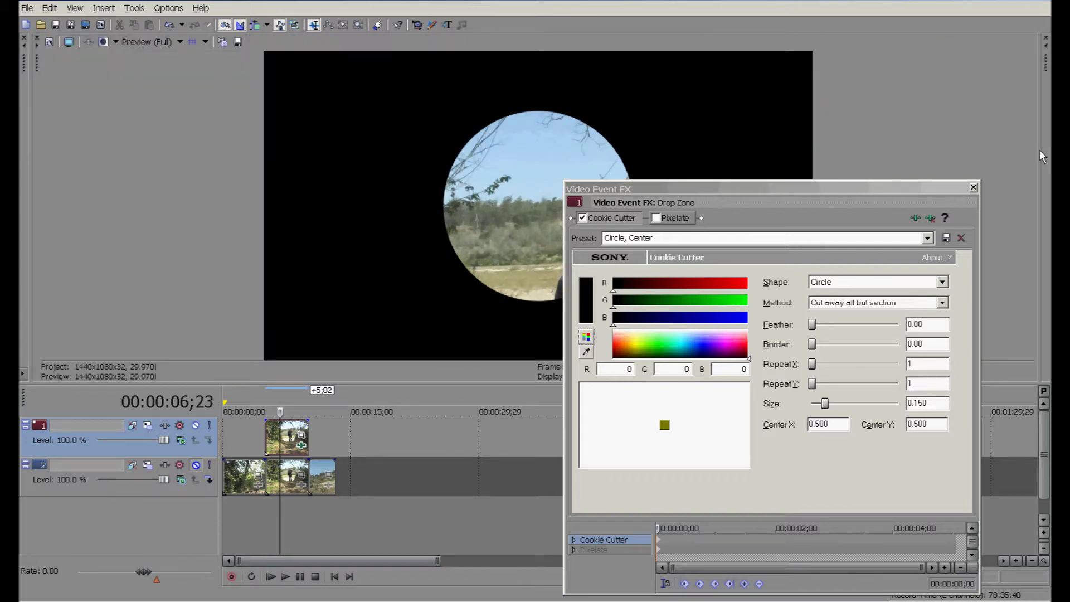
pyautogui.moveTo(1039, 150); pyautogui.dragTo(552, 158)
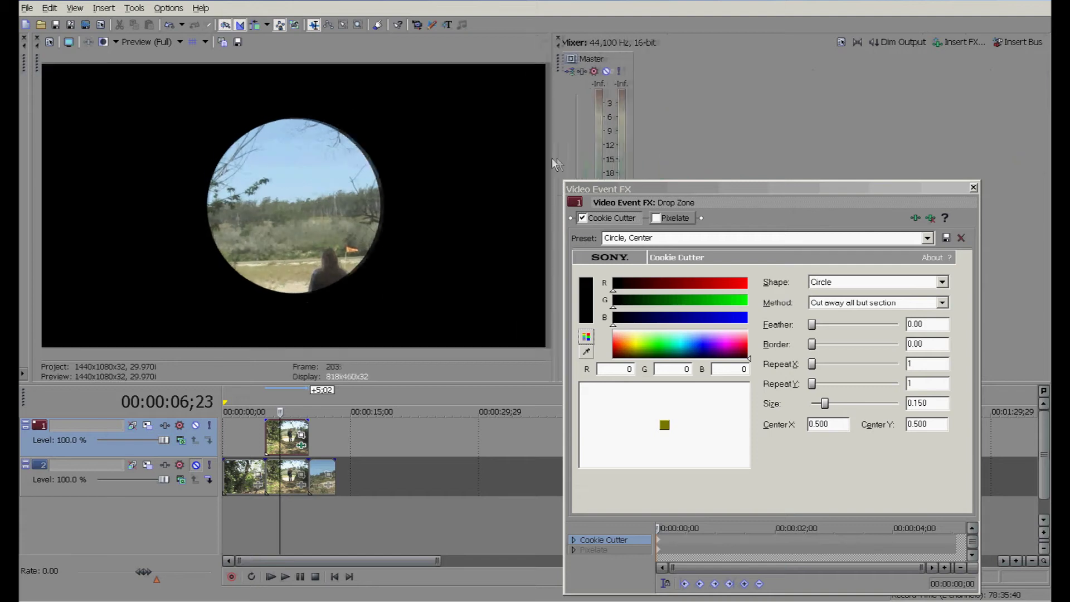
pyautogui.click(661, 186)
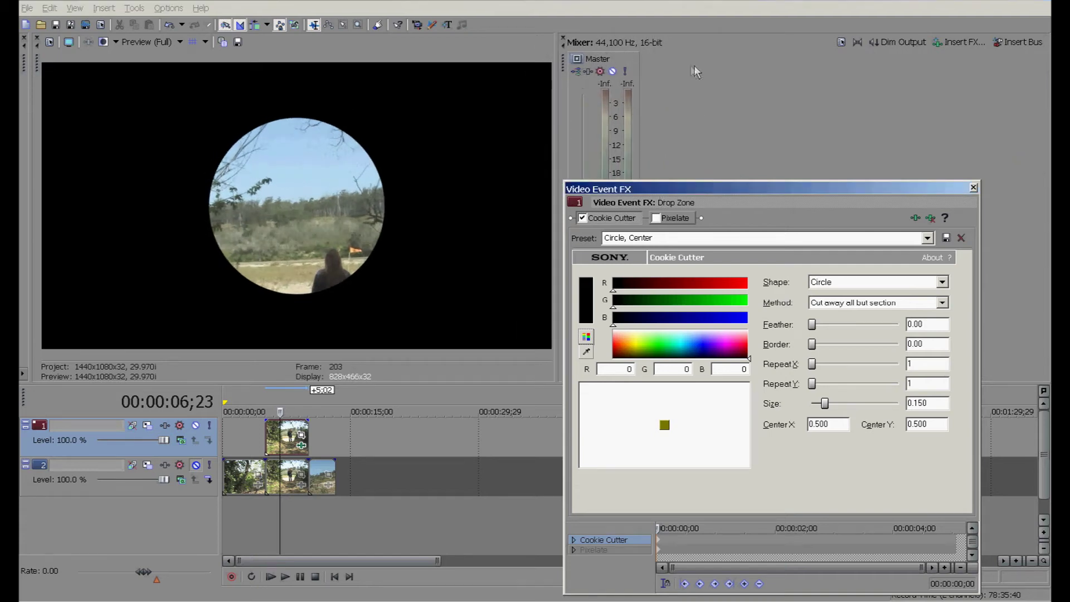
pyautogui.moveTo(680, 84); pyautogui.dragTo(686, 91)
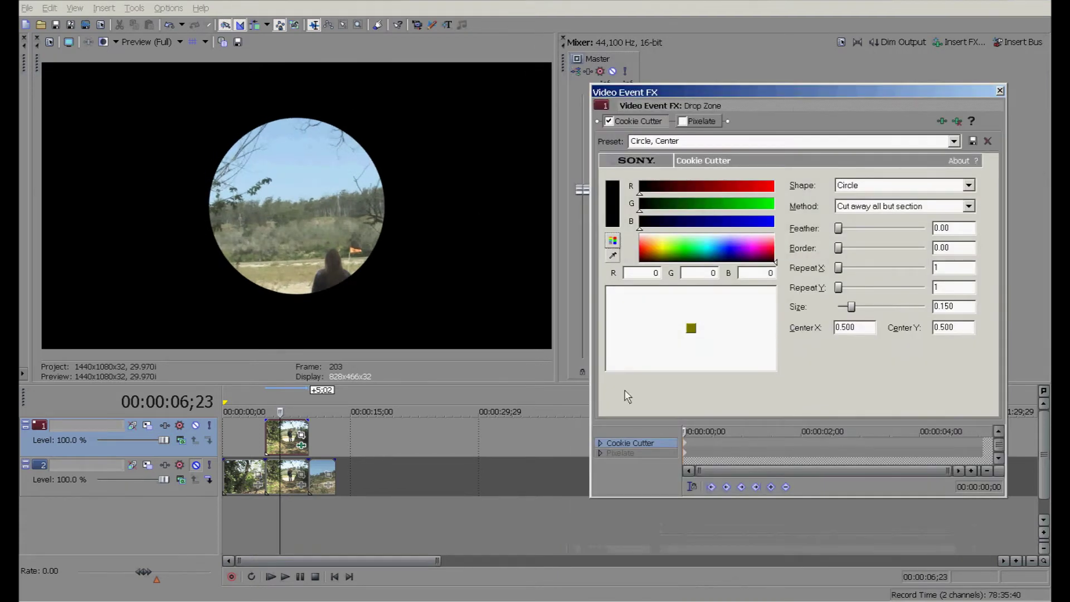
pyautogui.click(269, 442)
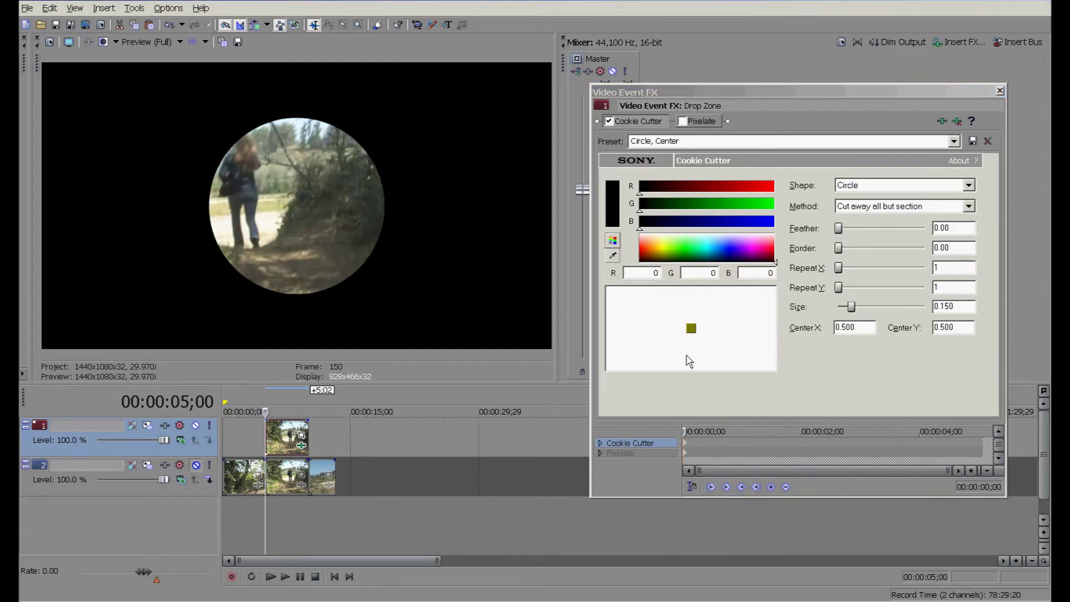
# Drag the circle's centre onto the woman at the clip start and again a few frames later
pyautogui.click(692, 331)
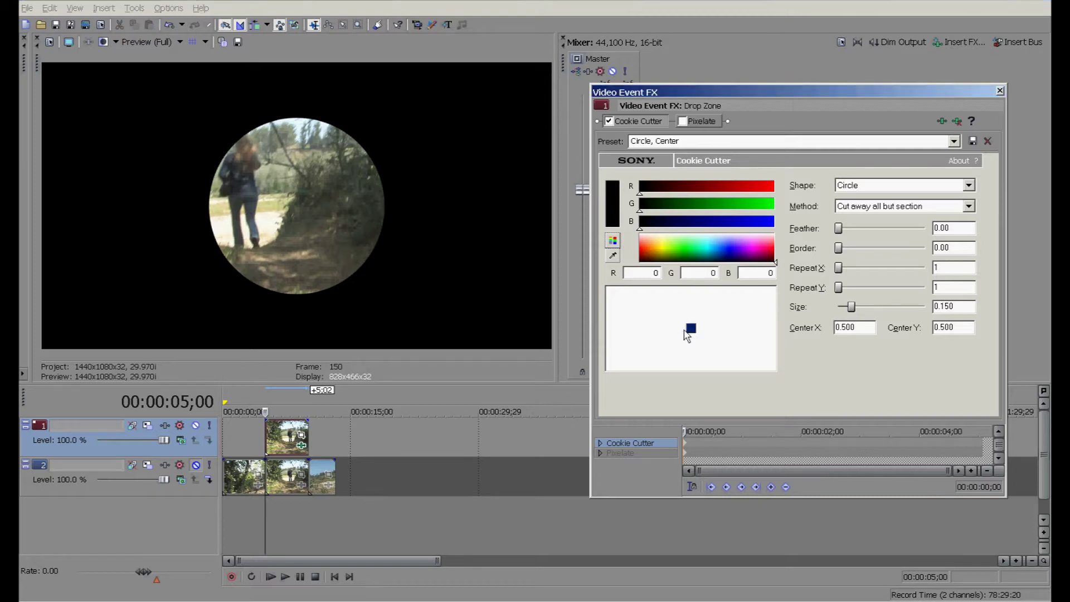
pyautogui.moveTo(693, 333)
pyautogui.mouseDown()
pyautogui.moveTo(695, 318)
pyautogui.moveTo(675, 333)
pyautogui.moveTo(702, 308)
pyautogui.moveTo(670, 355)
pyautogui.moveTo(704, 328)
pyautogui.moveTo(689, 314)
pyautogui.moveTo(675, 329)
pyautogui.mouseUp()
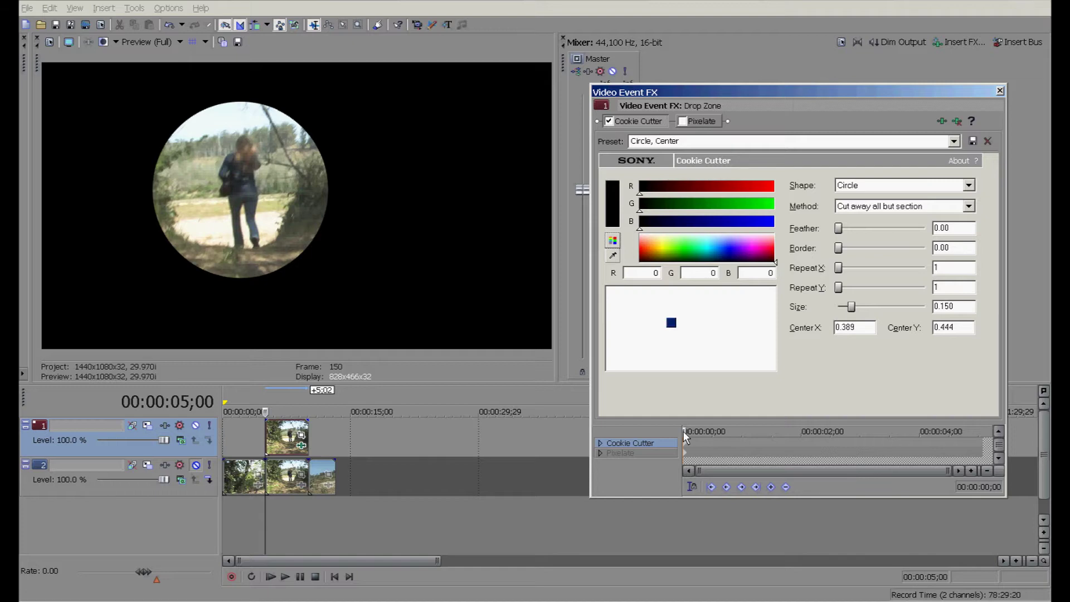
pyautogui.click(685, 432)
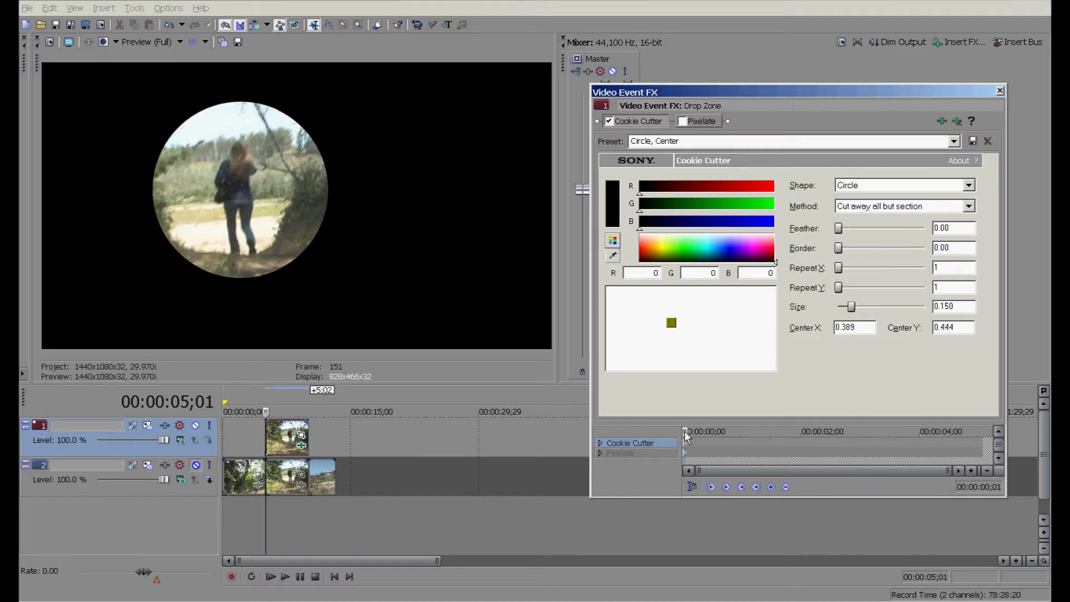
pyautogui.press('Right')
pyautogui.press('Right')
pyautogui.press('Right')
pyautogui.press('Right')
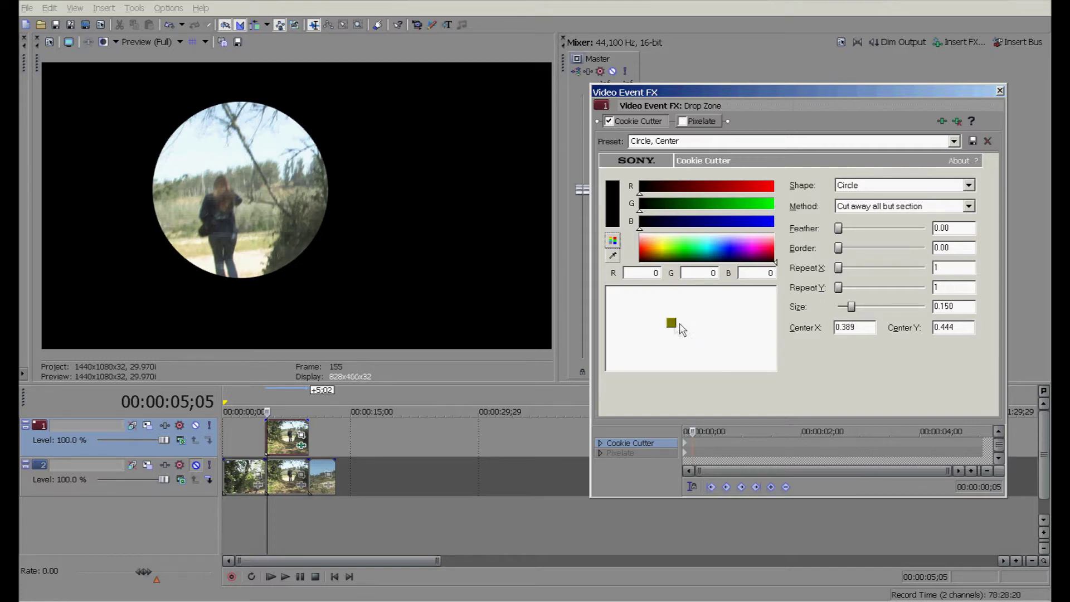
pyautogui.moveTo(672, 323); pyautogui.dragTo(665, 338)
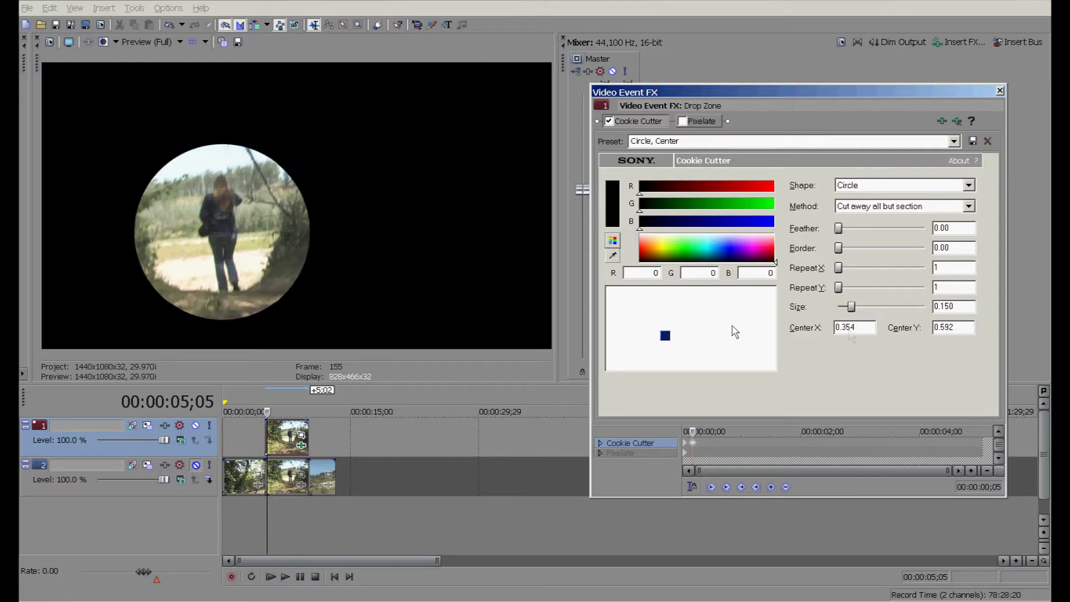
# Keep re-centring the circle on the woman frame by frame, reaching 0.414, 0.732 at 6;09
pyautogui.click(693, 429)
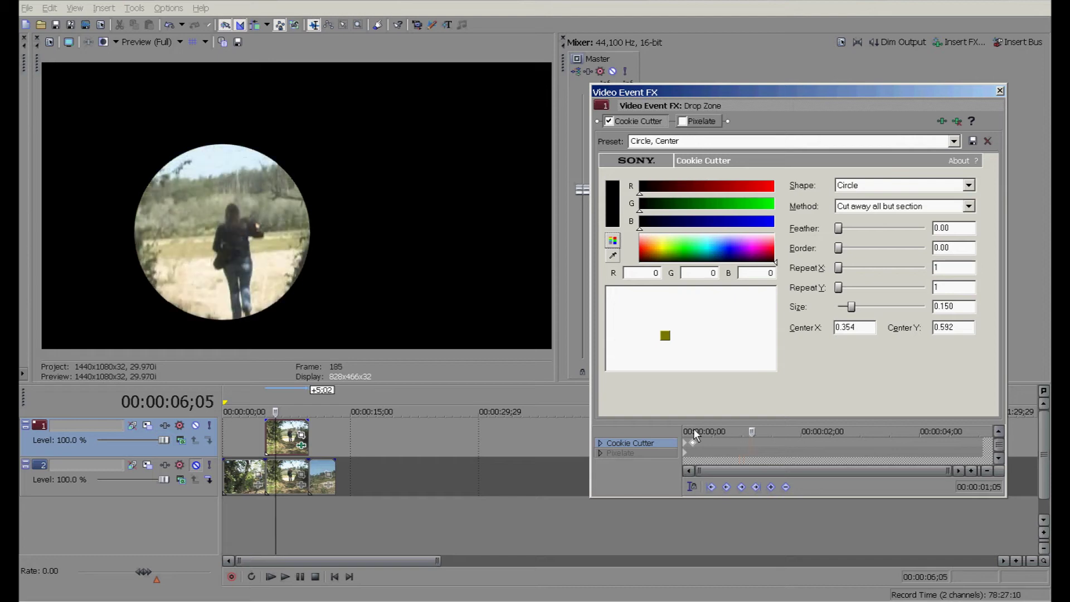
pyautogui.press('Left')
pyautogui.press('Left')
pyautogui.press('Left')
pyautogui.press('Left')
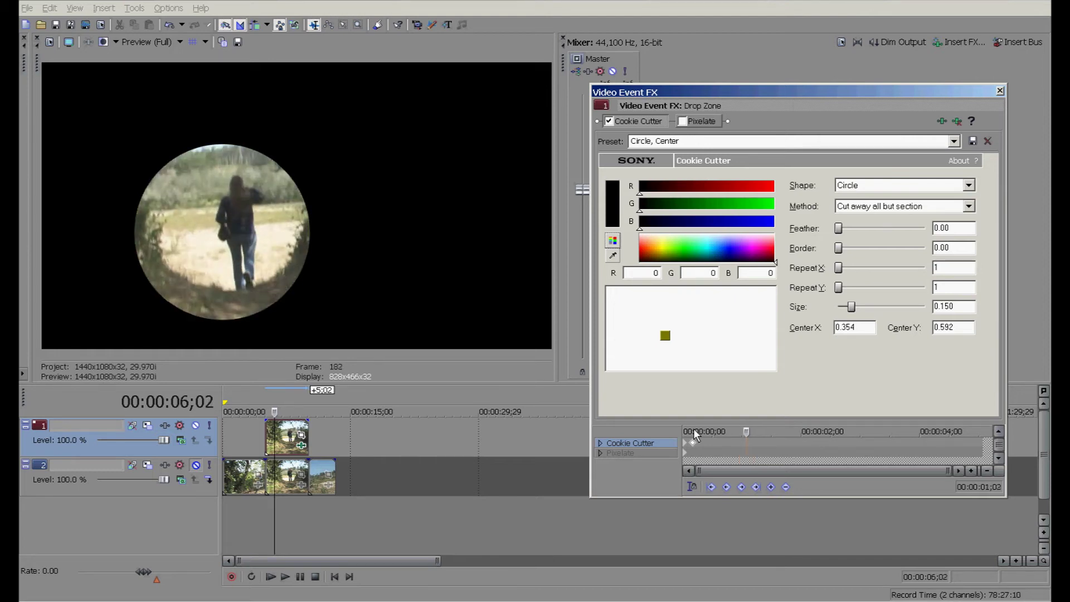
pyautogui.press('Right')
pyautogui.press('Right')
pyautogui.press('Right')
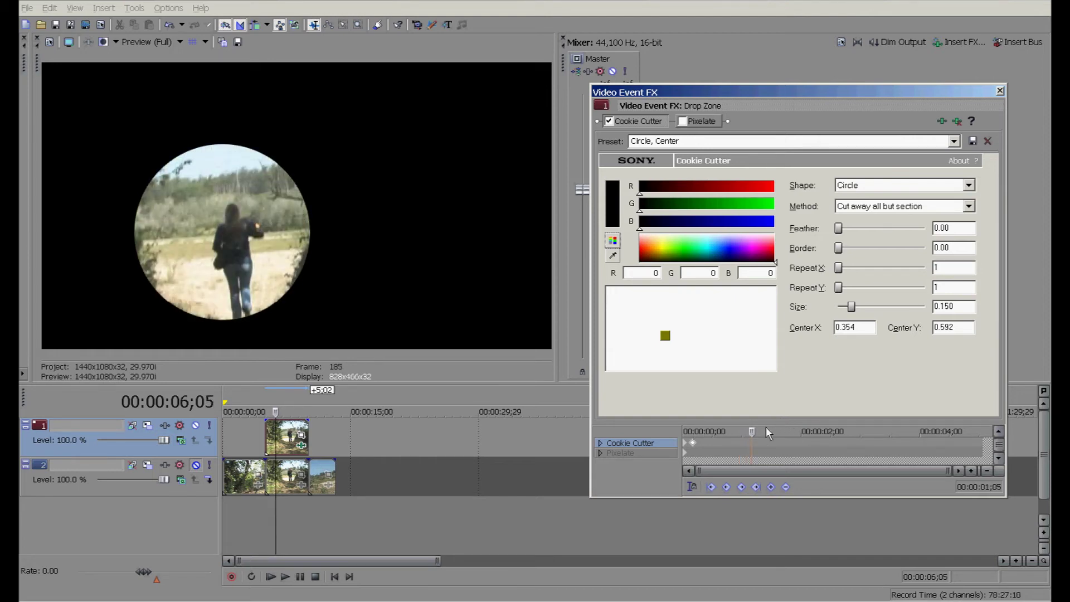
pyautogui.moveTo(671, 341); pyautogui.dragTo(675, 350)
pyautogui.click(752, 433)
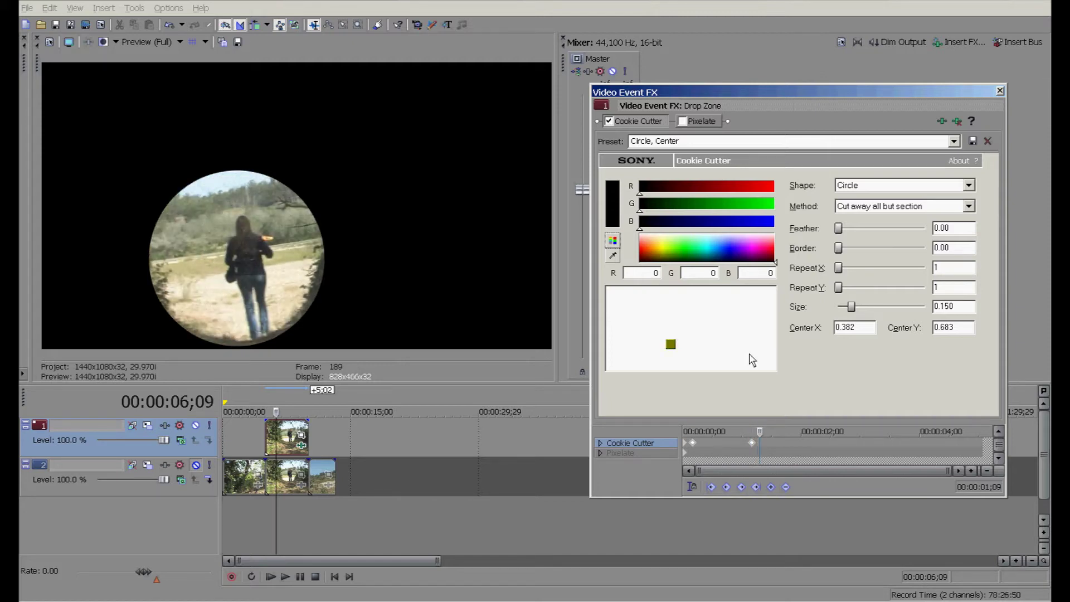
pyautogui.click(851, 307)
pyautogui.moveTo(671, 344); pyautogui.dragTo(681, 351)
pyautogui.click(761, 432)
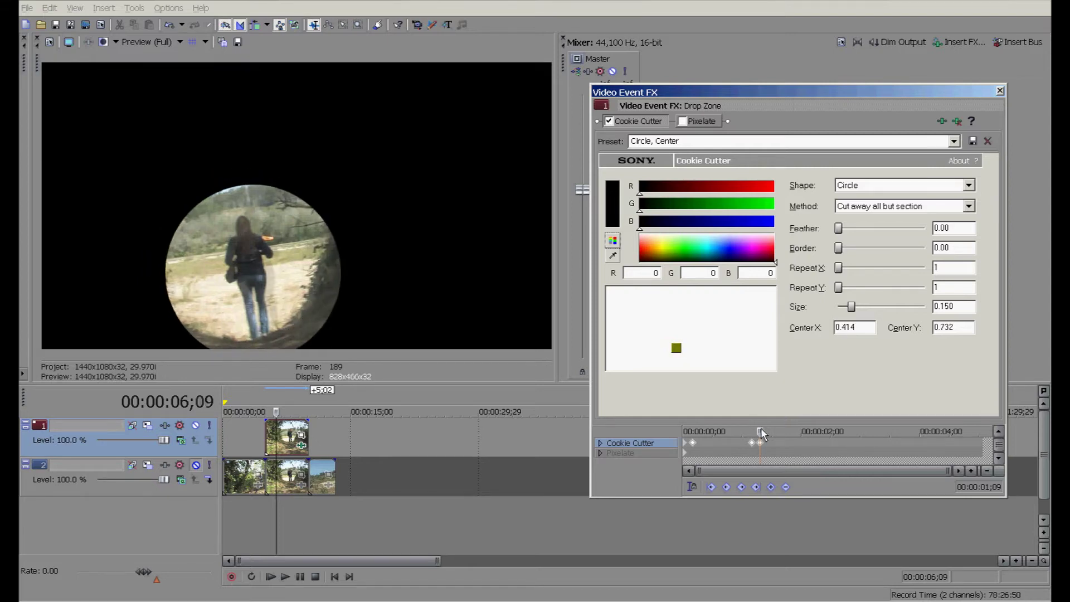
pyautogui.press('space')
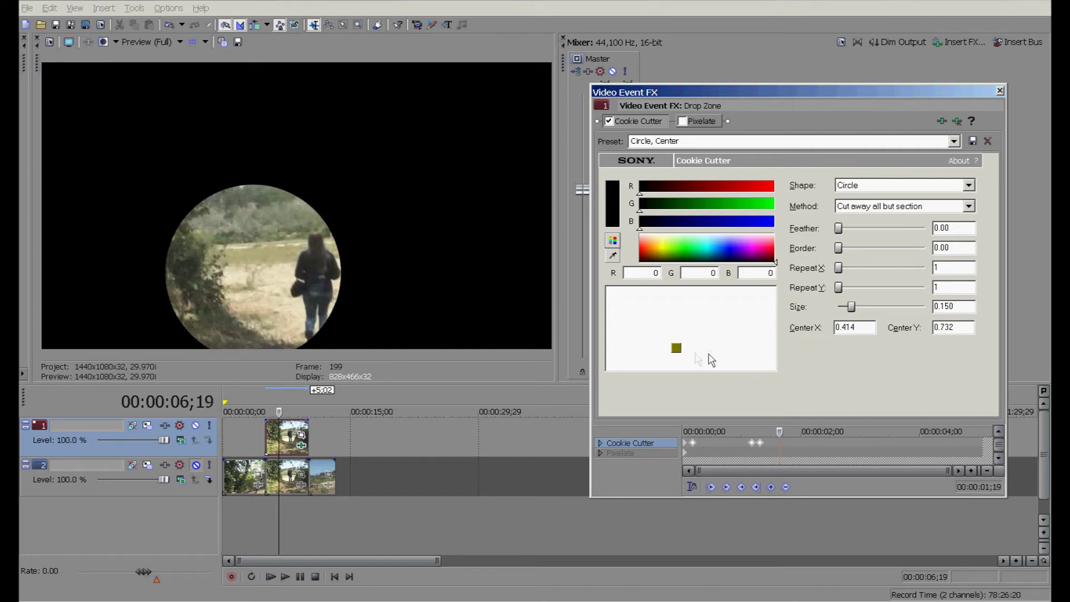
# Keyframe the mask circle rightward onto the walking woman over the next several frames
pyautogui.moveTo(679, 353); pyautogui.dragTo(702, 358)
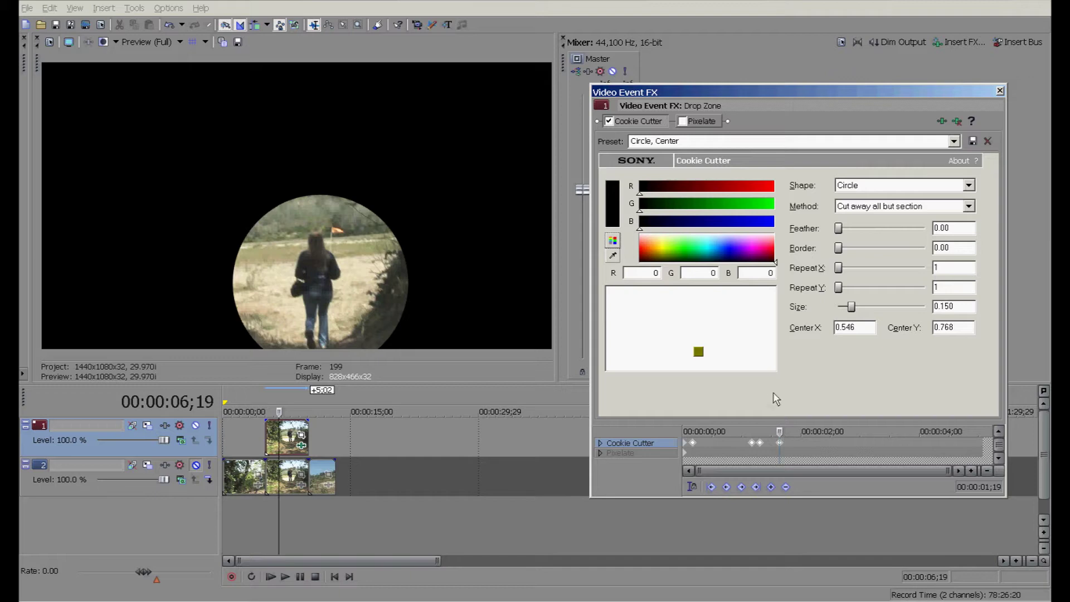
pyautogui.press('space')
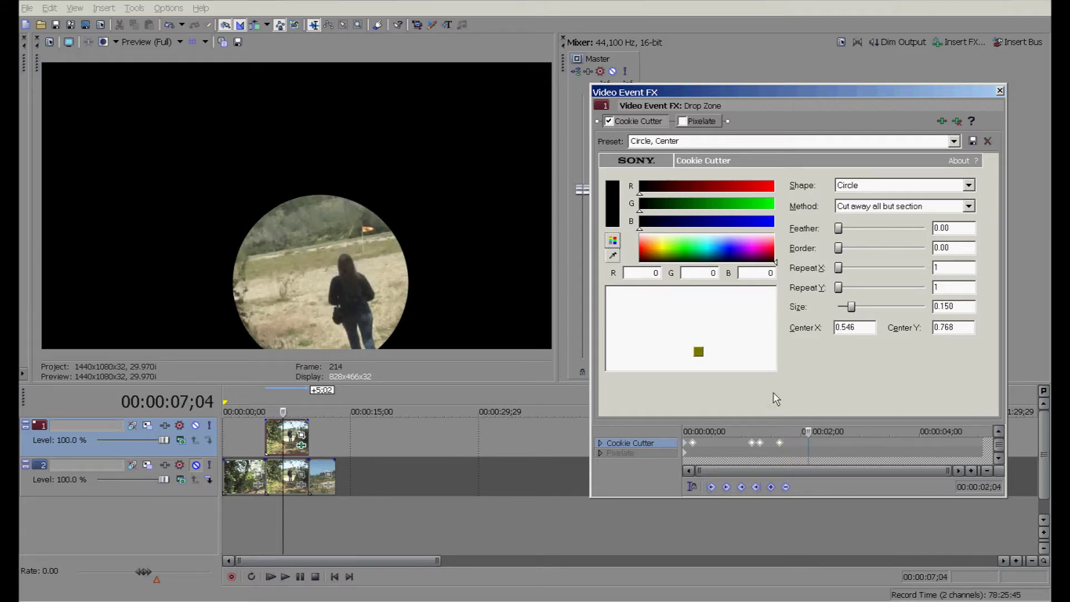
pyautogui.moveTo(703, 356); pyautogui.dragTo(717, 358)
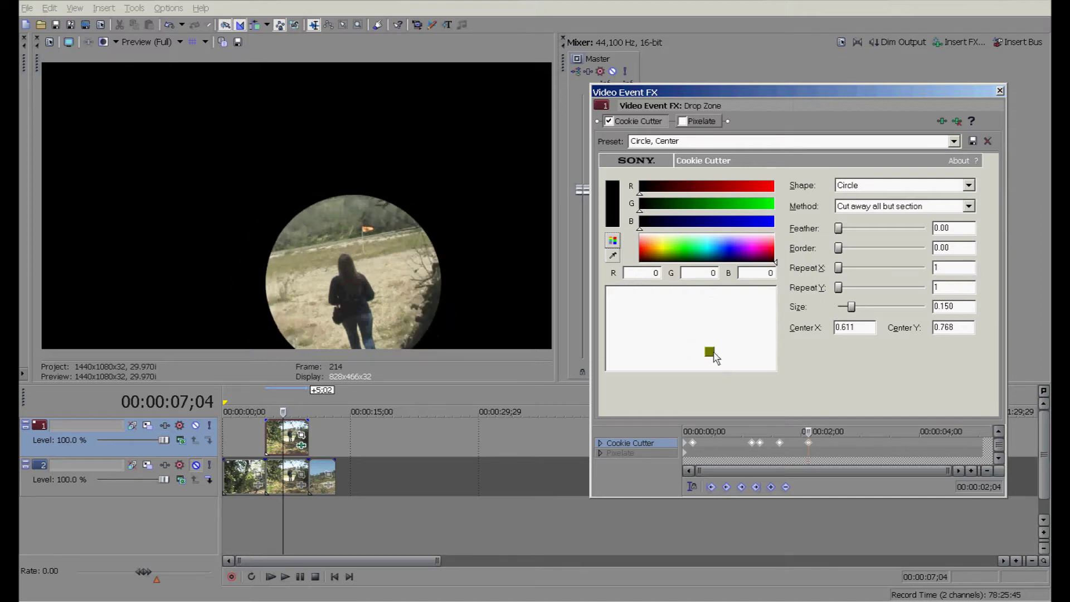
pyautogui.click(809, 430)
pyautogui.press('space')
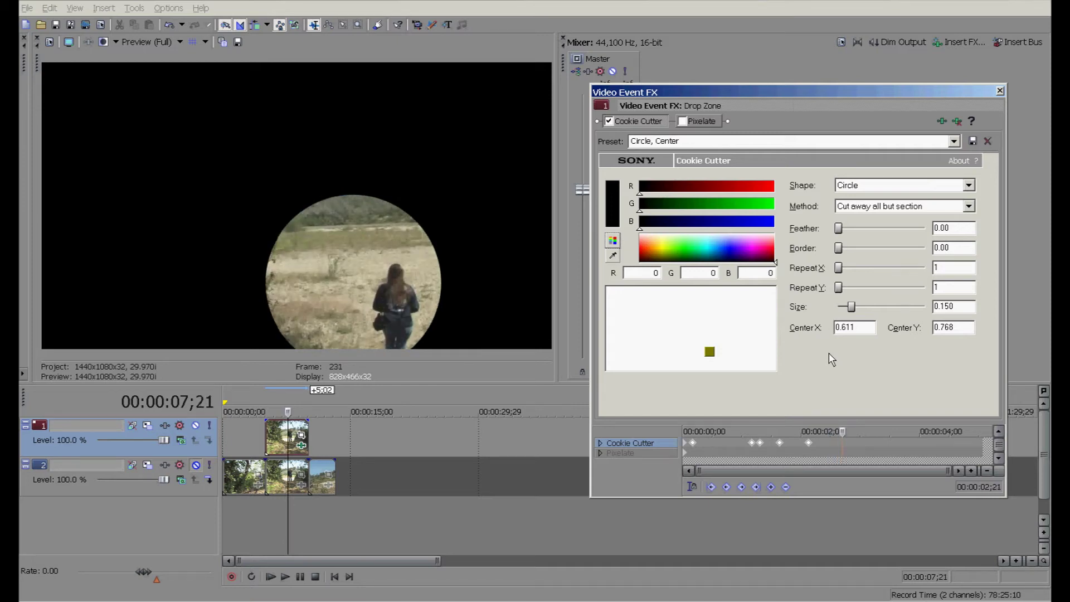
pyautogui.moveTo(714, 354); pyautogui.dragTo(726, 357)
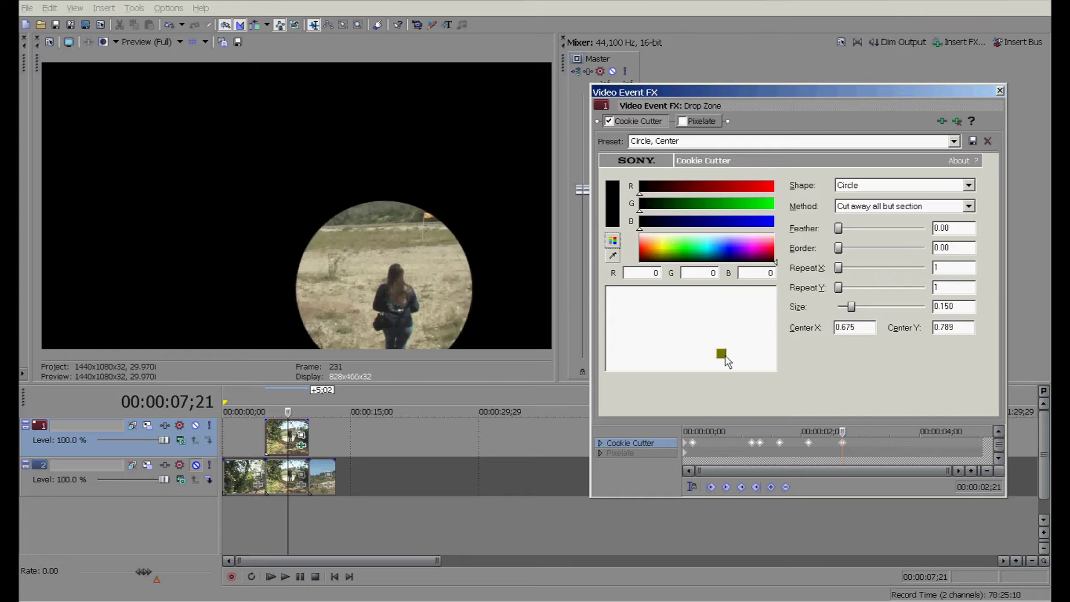
pyautogui.moveTo(843, 439); pyautogui.dragTo(845, 438)
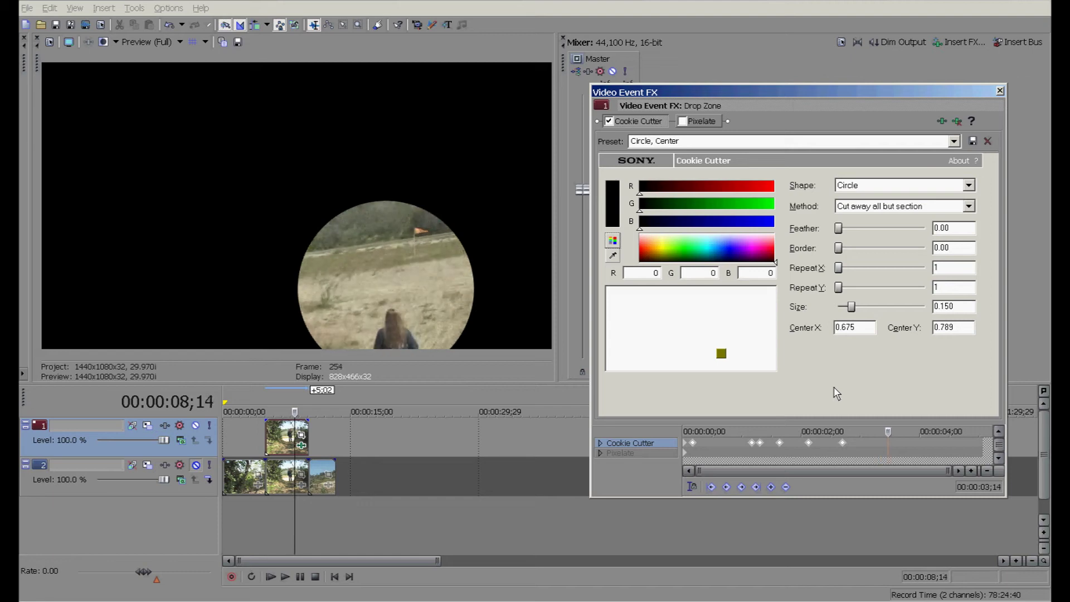
# Keep keyframing the circle down, then up-left, to the clip end at centre 0.557, 0.803
pyautogui.moveTo(722, 352); pyautogui.dragTo(721, 367)
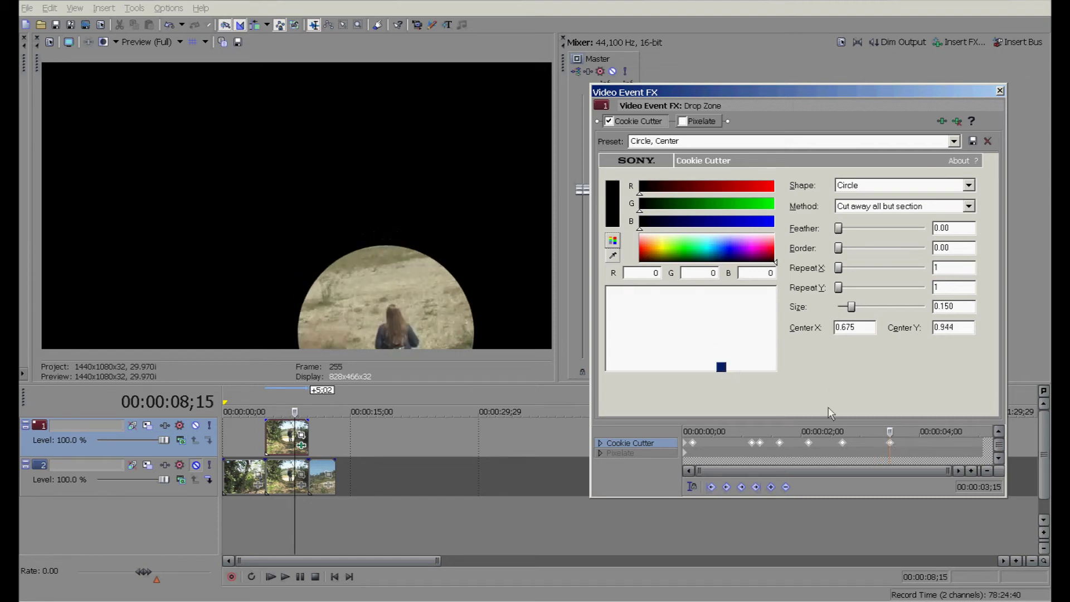
pyautogui.click(892, 432)
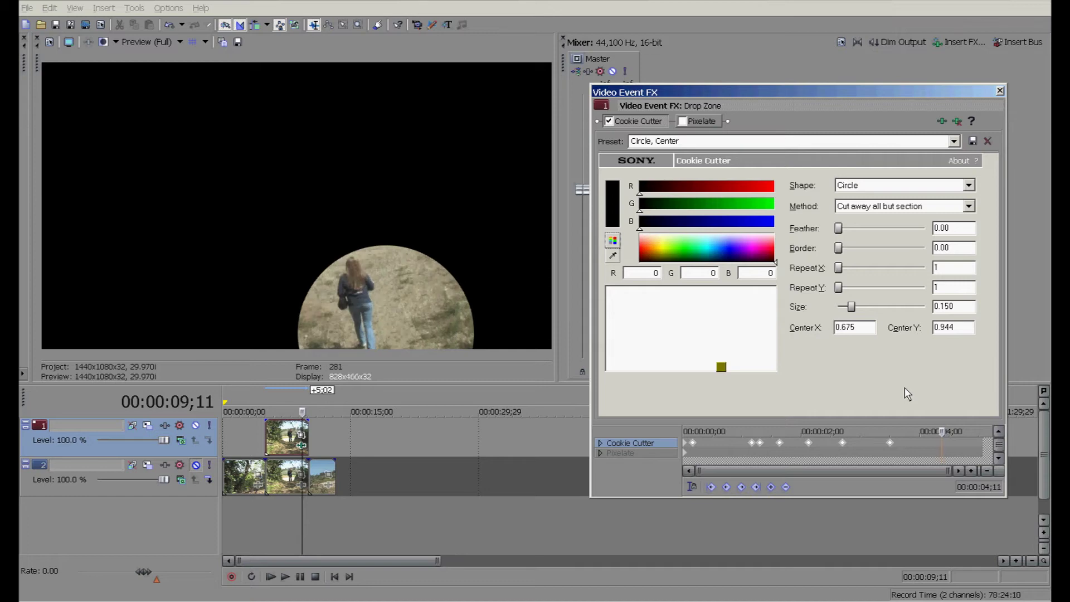
pyautogui.moveTo(723, 368); pyautogui.dragTo(716, 362)
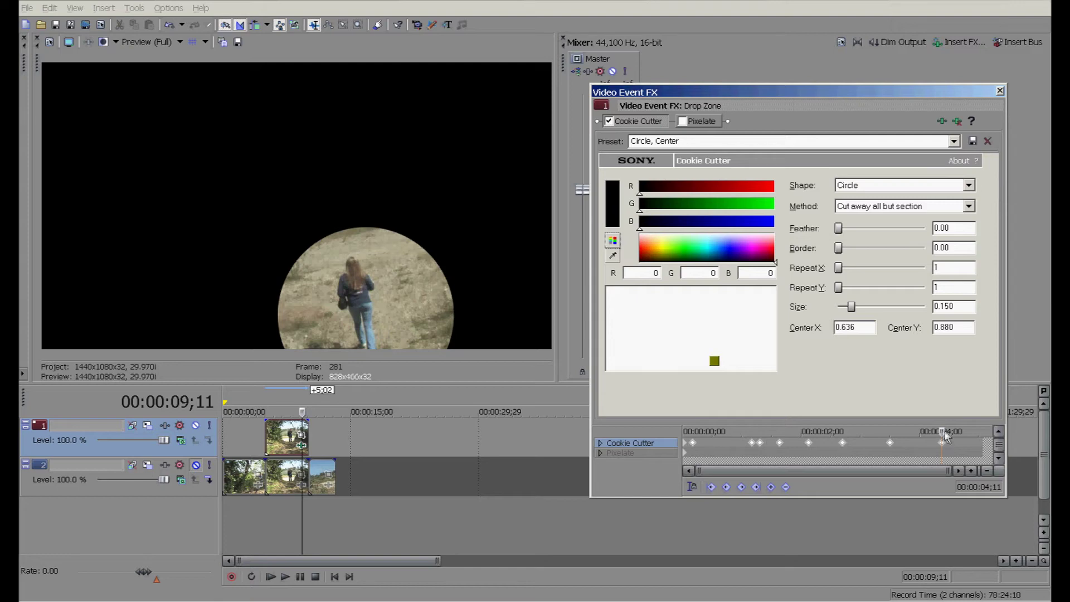
pyautogui.press('space')
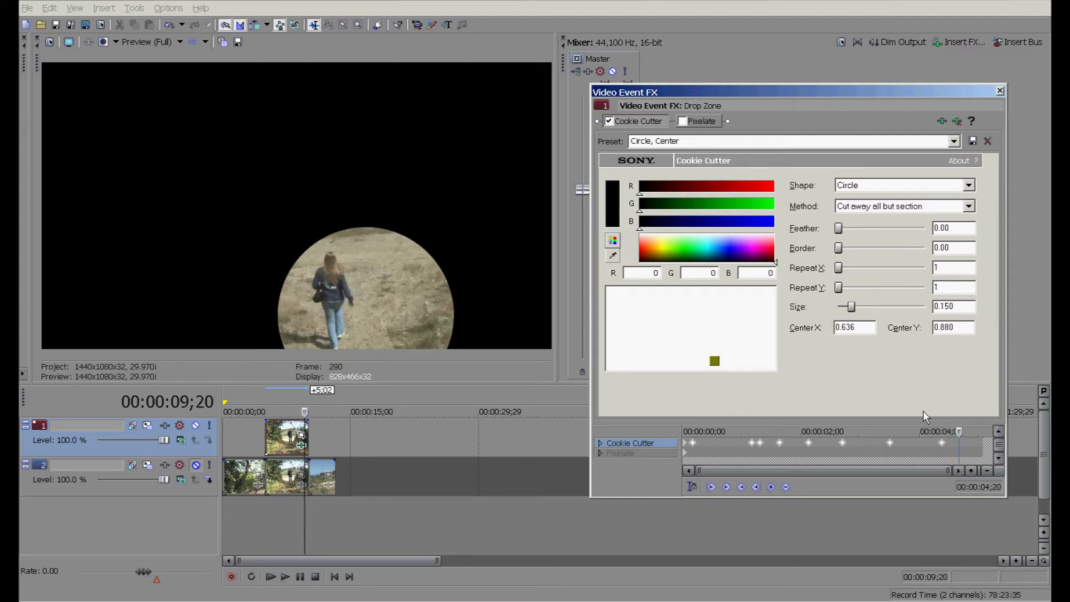
pyautogui.moveTo(721, 366); pyautogui.dragTo(705, 358)
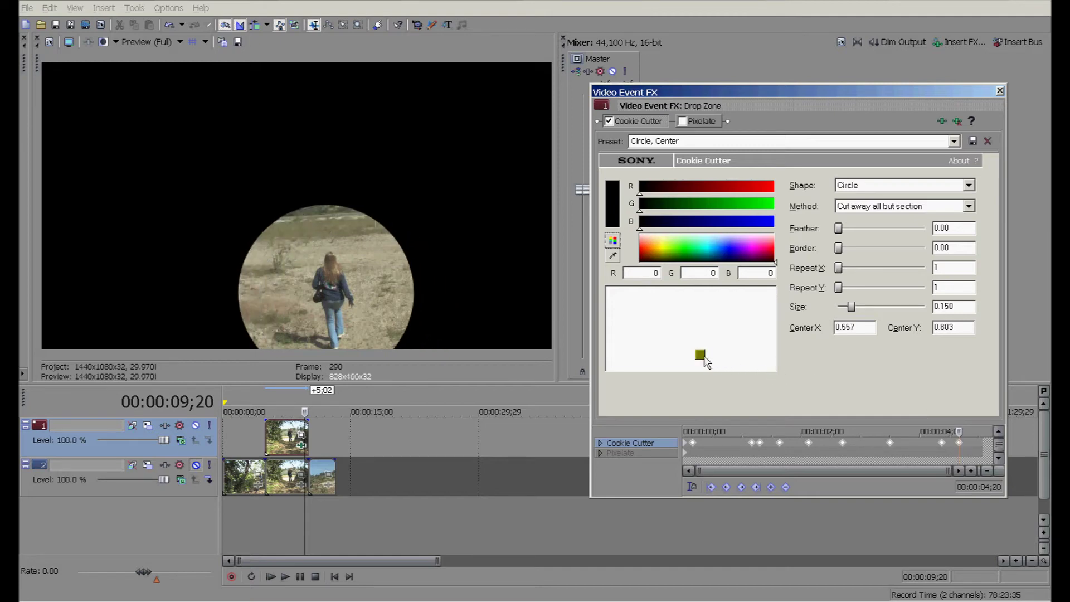
pyautogui.click(962, 435)
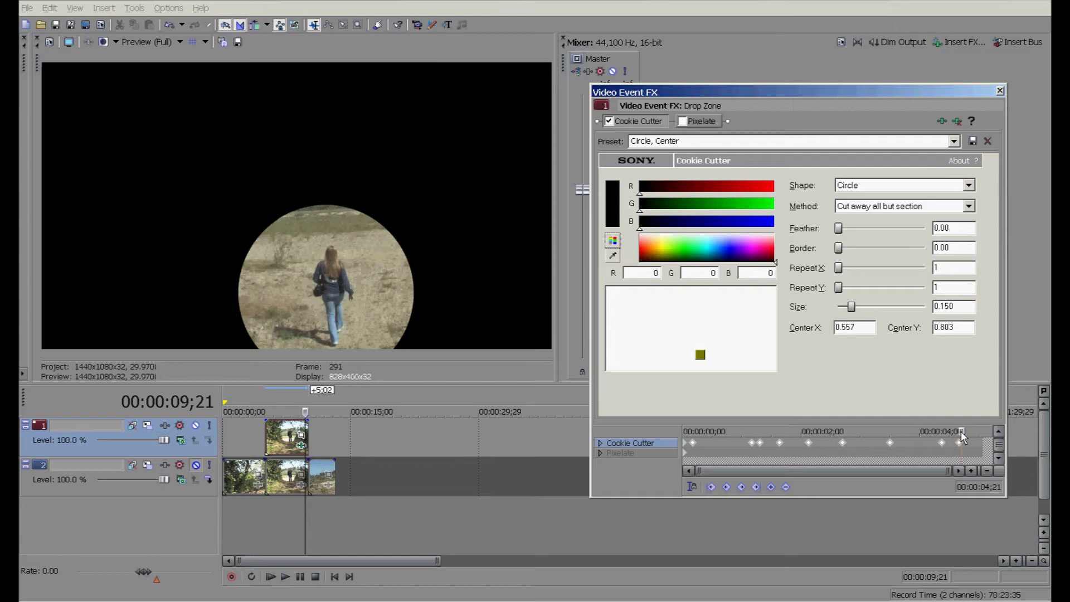
pyautogui.press('space')
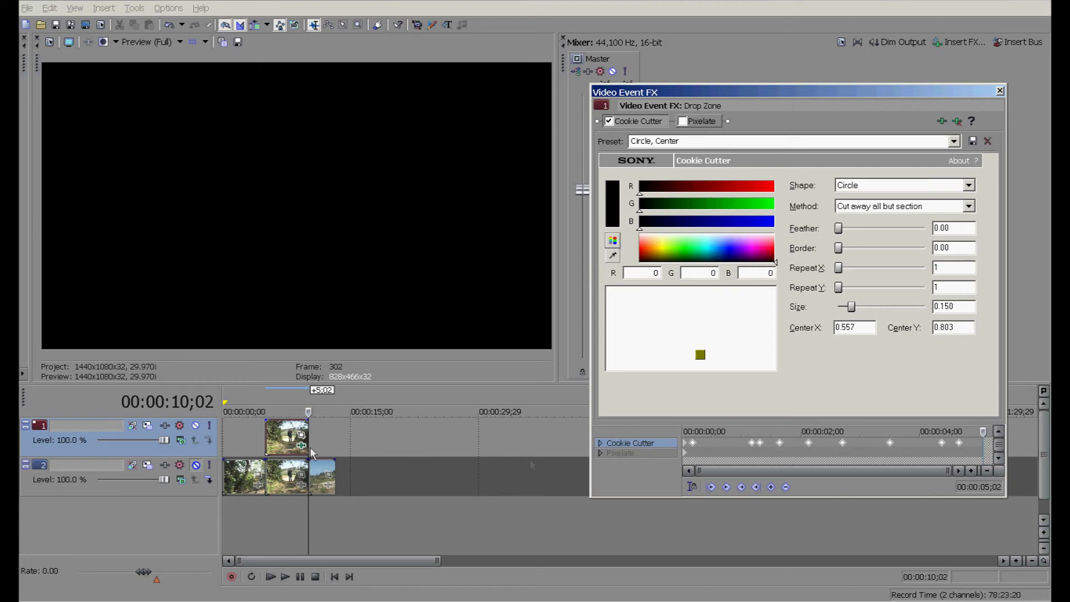
# Enable the Pixelate effect with 0.8737 horizontal and 0.7929 vertical pixelization
pyautogui.click(641, 453)
pyautogui.click(277, 445)
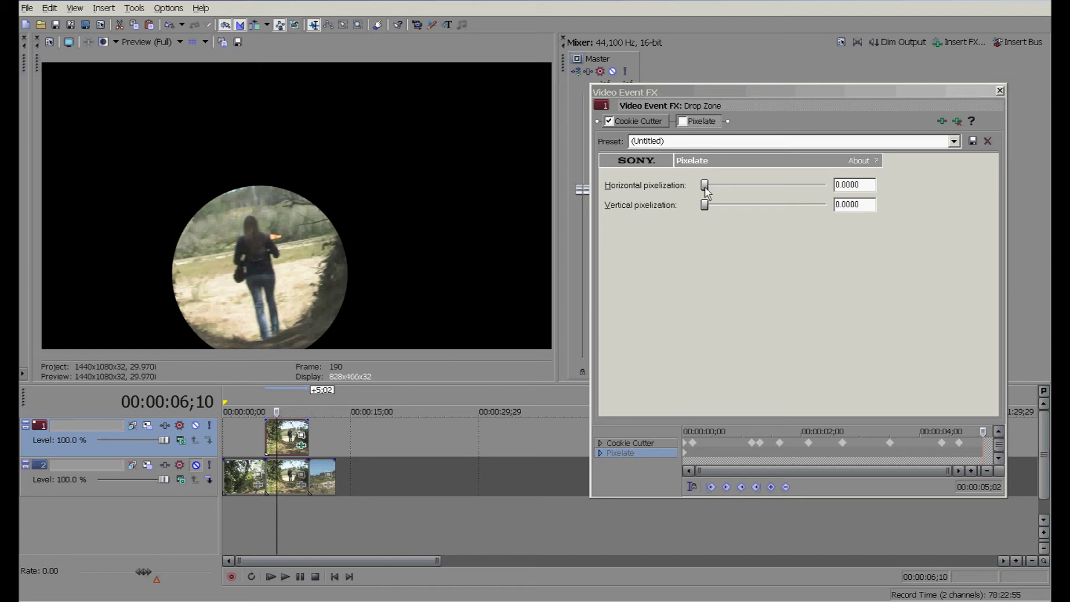
pyautogui.moveTo(705, 187); pyautogui.dragTo(816, 192)
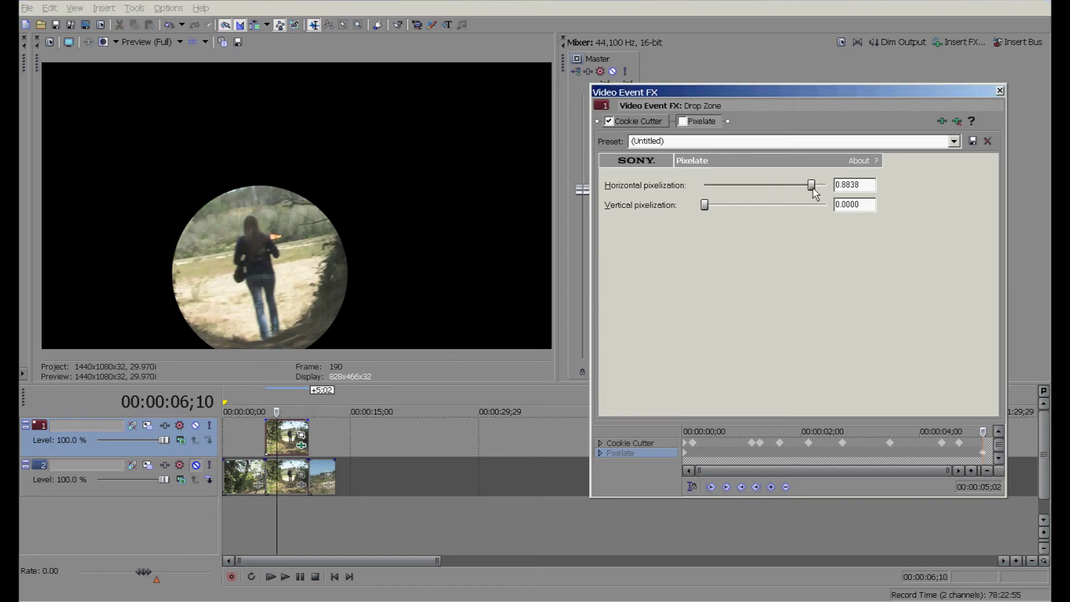
pyautogui.moveTo(705, 205); pyautogui.dragTo(814, 209)
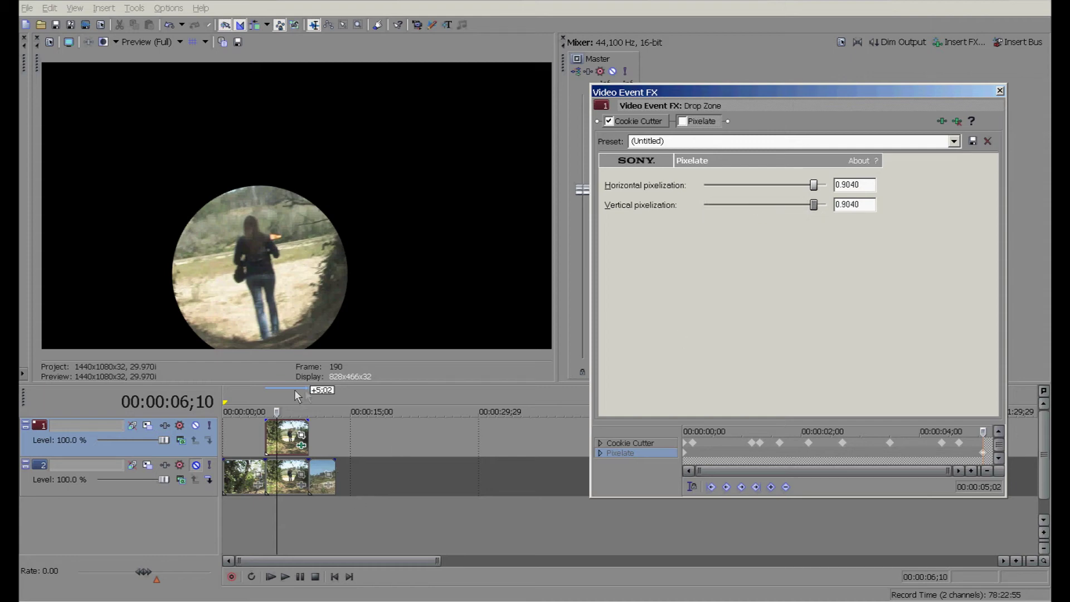
pyautogui.click(684, 121)
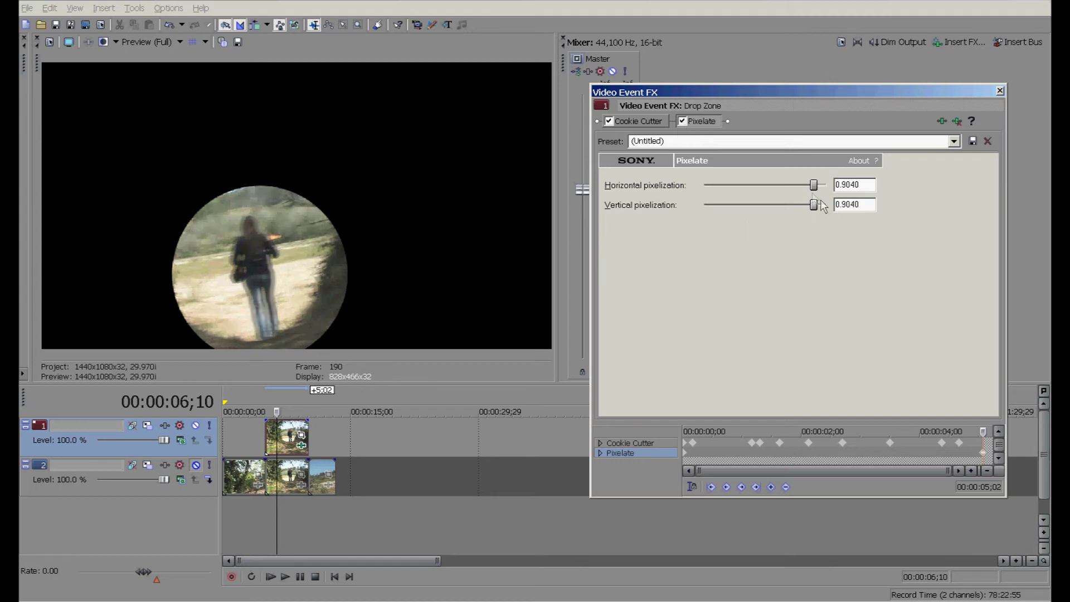
pyautogui.moveTo(812, 191); pyautogui.dragTo(803, 205)
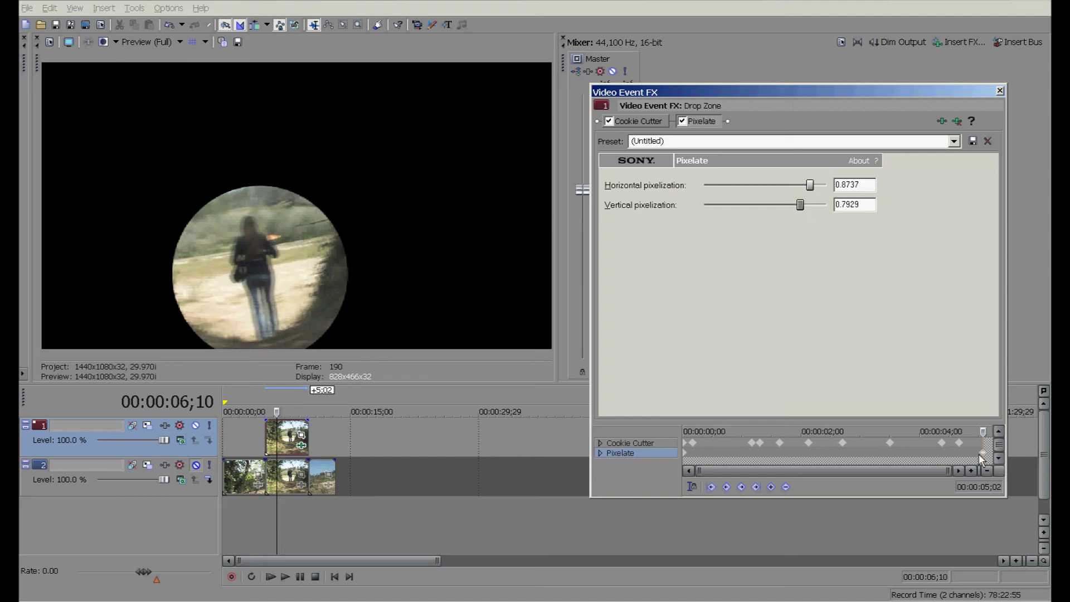
# Delete the starting Pixelate keyframe at 00:00:00;00, verify the pixelation, and close the FX window
pyautogui.click(685, 455)
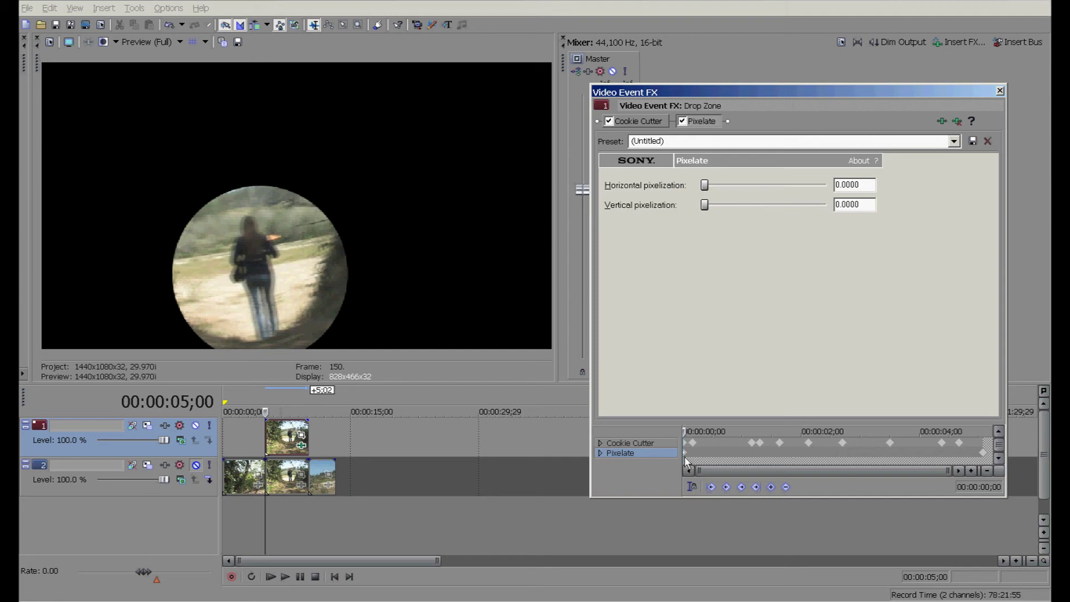
pyautogui.rightClick(685, 454)
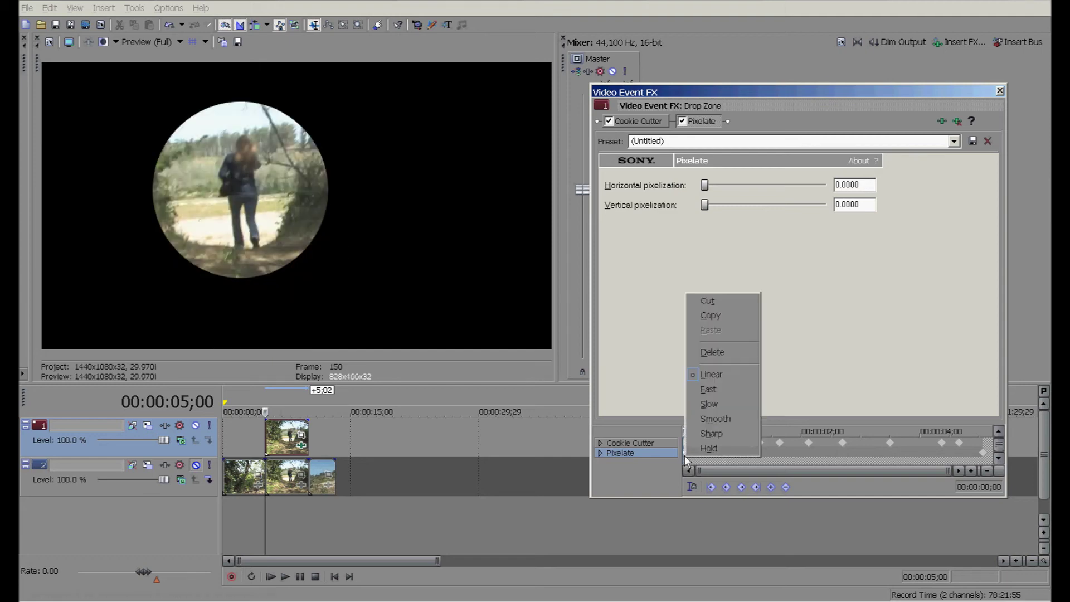
pyautogui.click(712, 352)
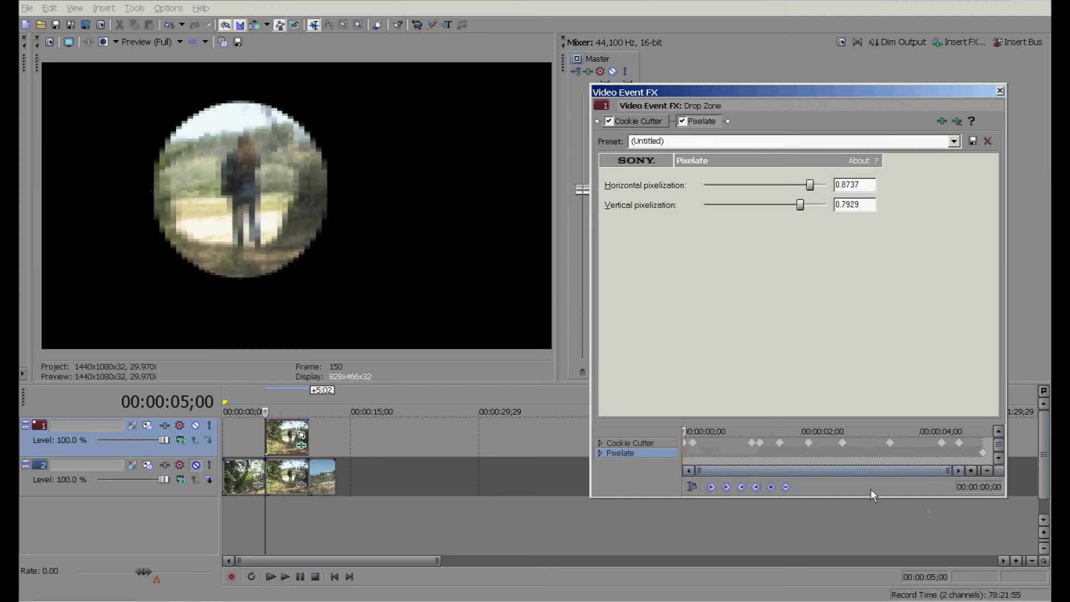
pyautogui.click(984, 467)
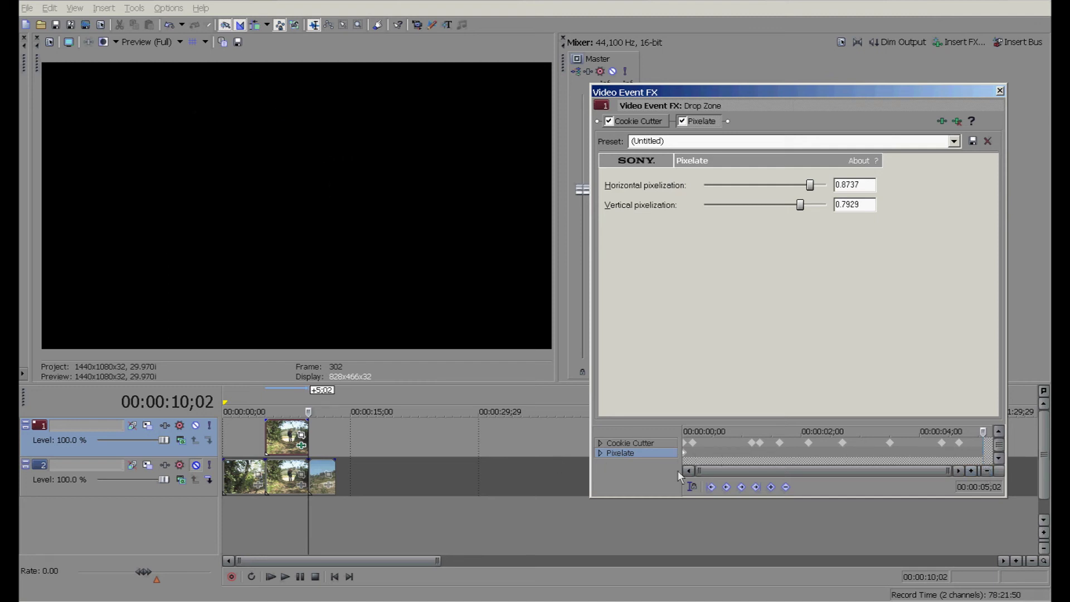
pyautogui.click(704, 453)
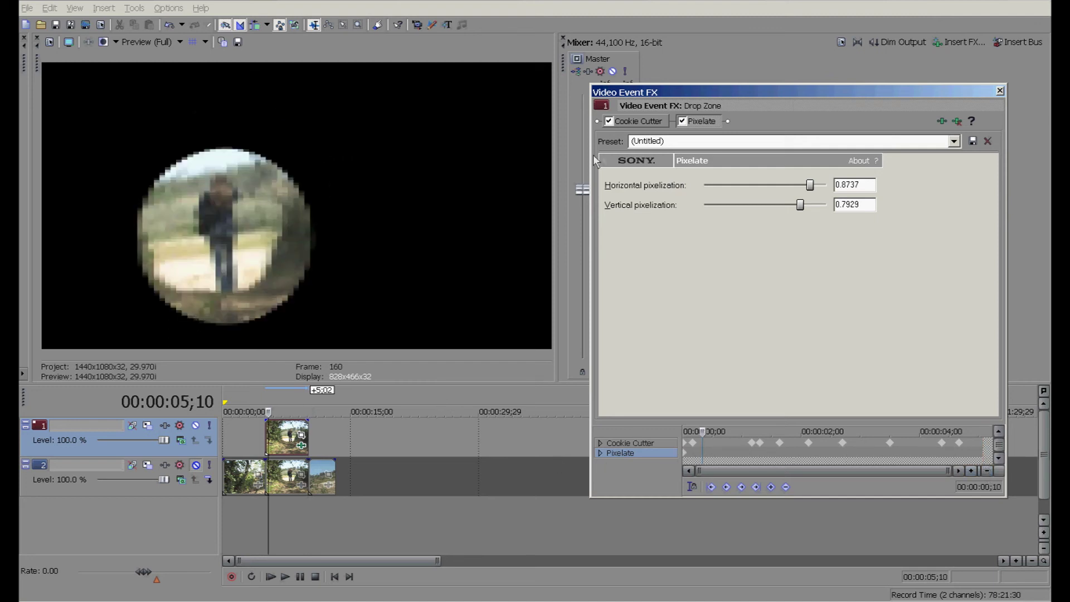
pyautogui.click(684, 454)
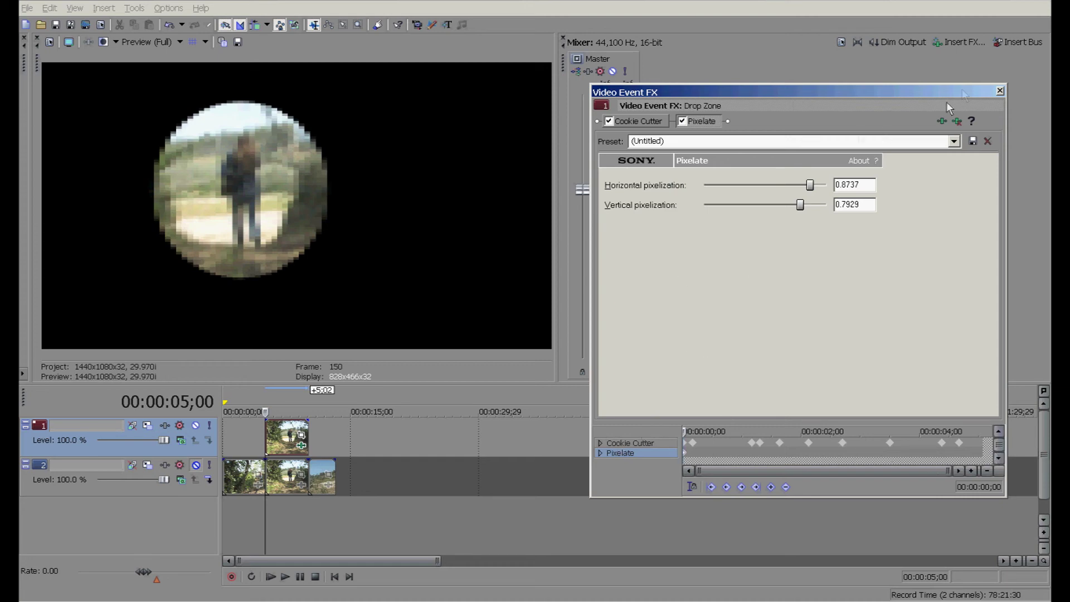
pyautogui.click(1000, 90)
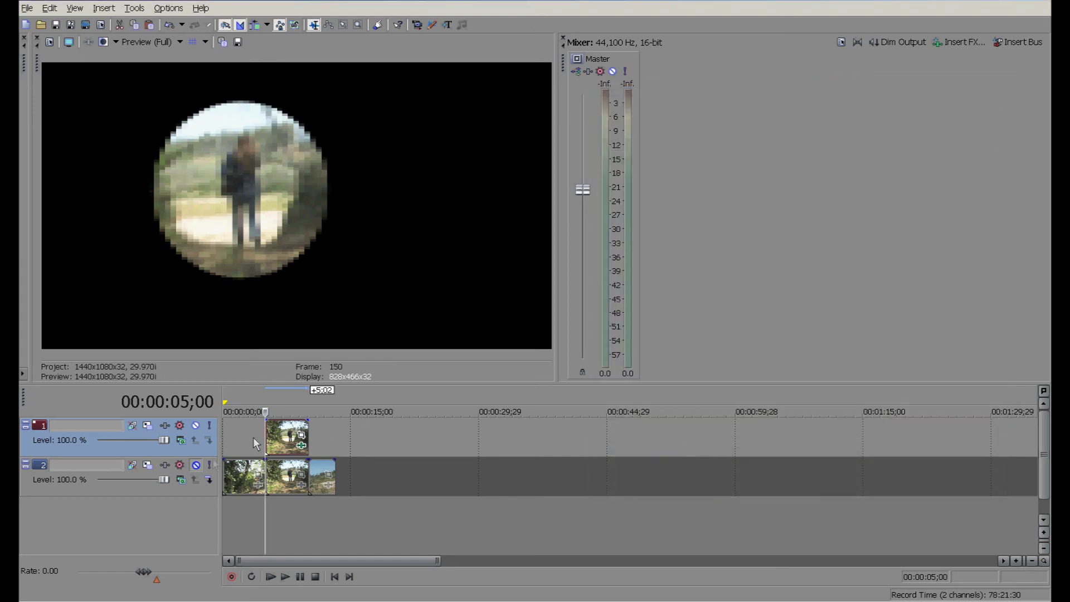
# Unmute the original trail track 2 and play the composite from the start, then stop
pyautogui.click(196, 466)
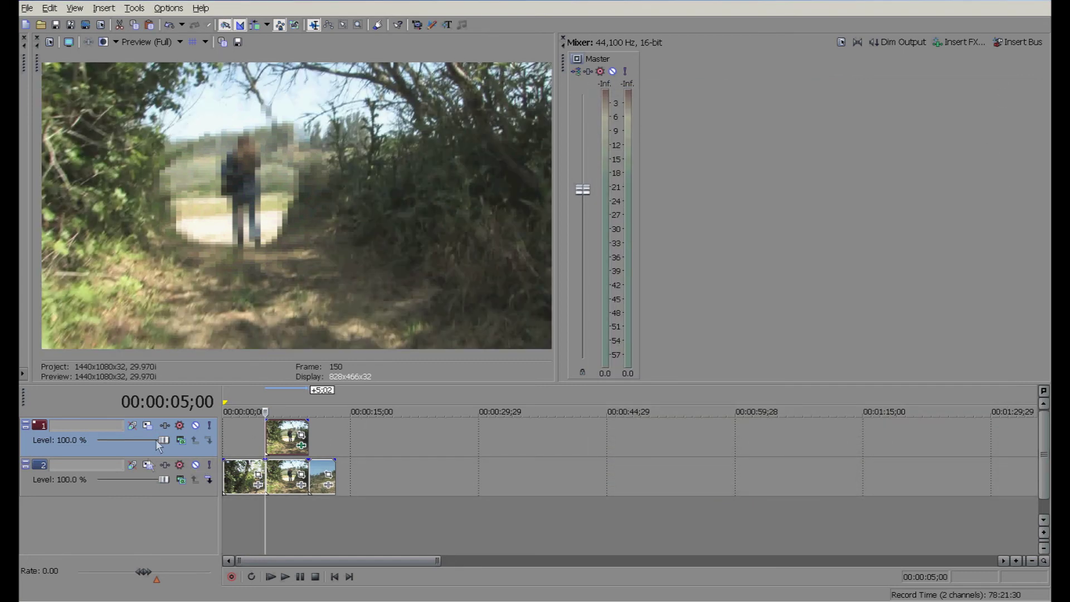
pyautogui.click(223, 431)
pyautogui.click(286, 575)
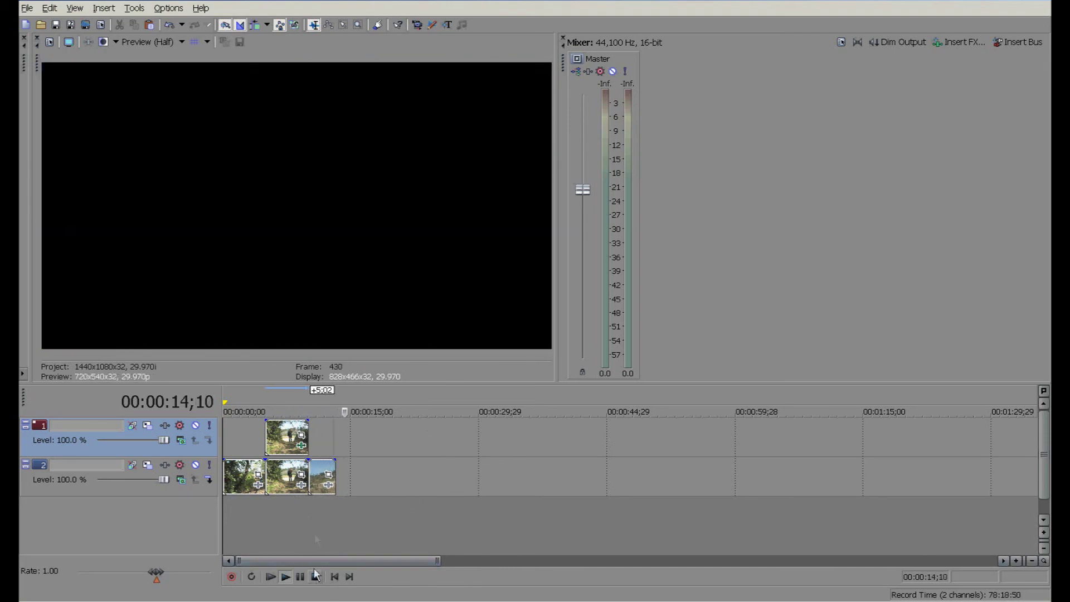
pyautogui.click(243, 485)
pyautogui.click(316, 577)
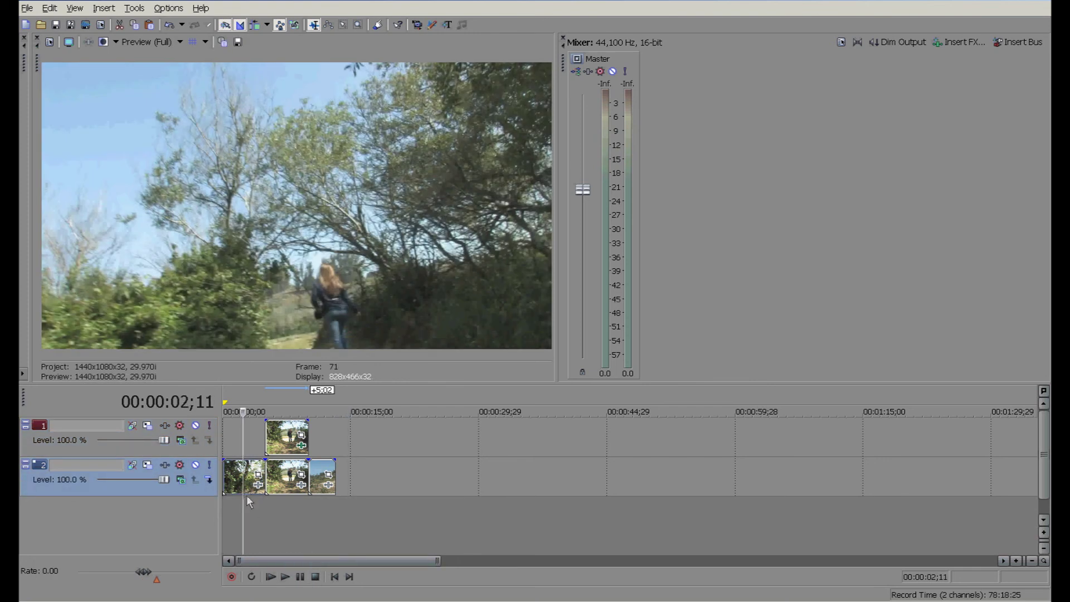